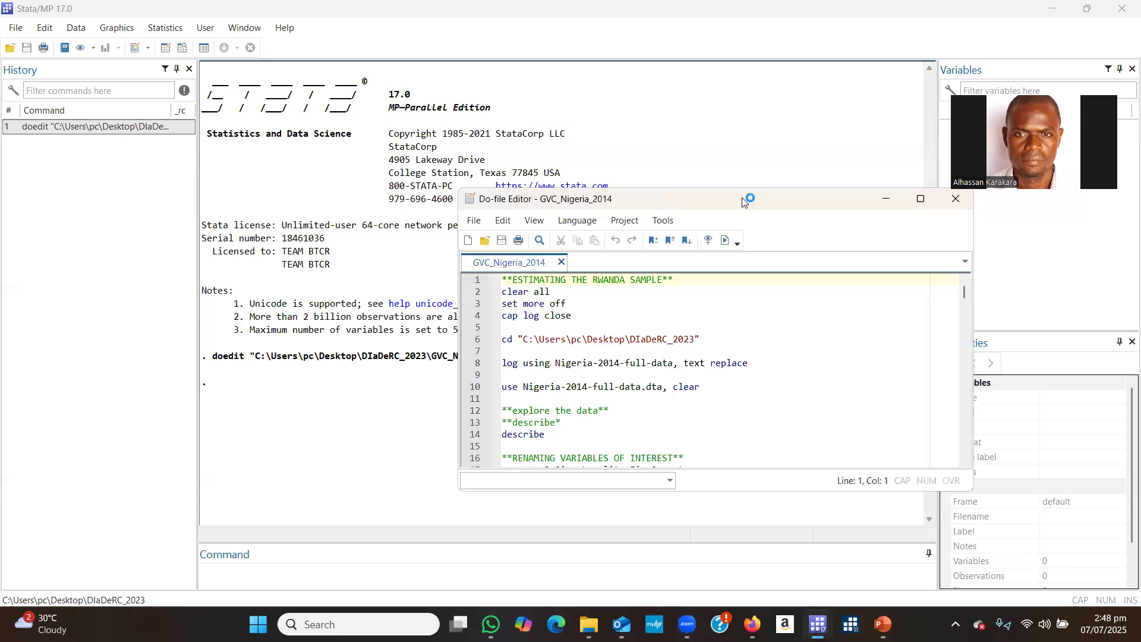
Minimise the GVC_Nigeria_2014 do-file and open a new blank do-file with the doedit command.
left_click_drag(742, 200, 745, 163)
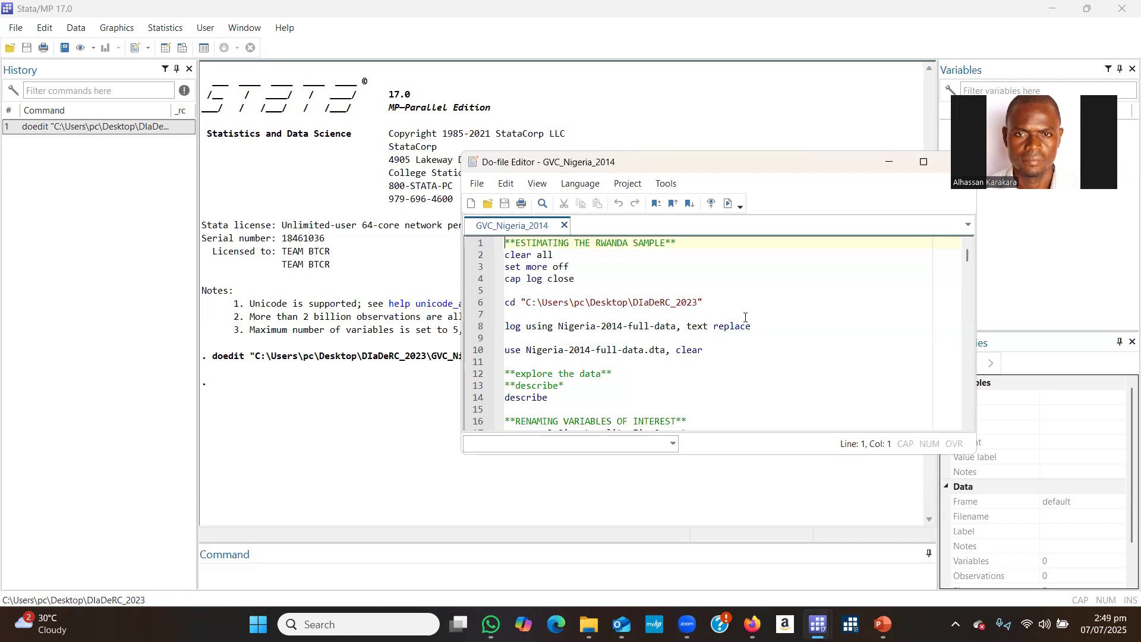
left_click(885, 164)
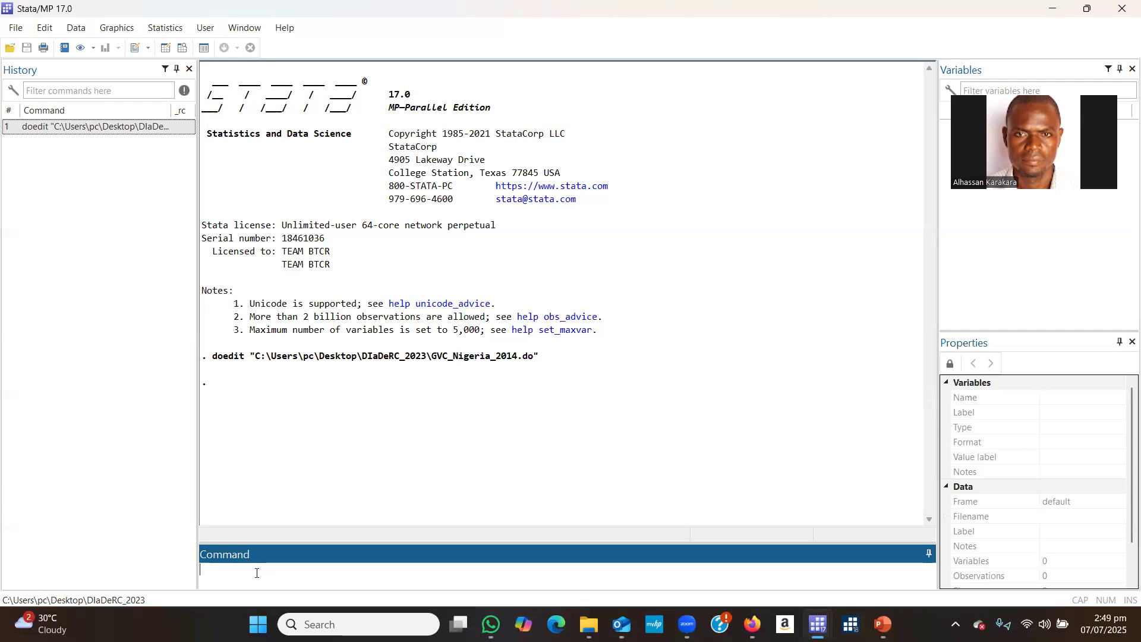
type("doedit")
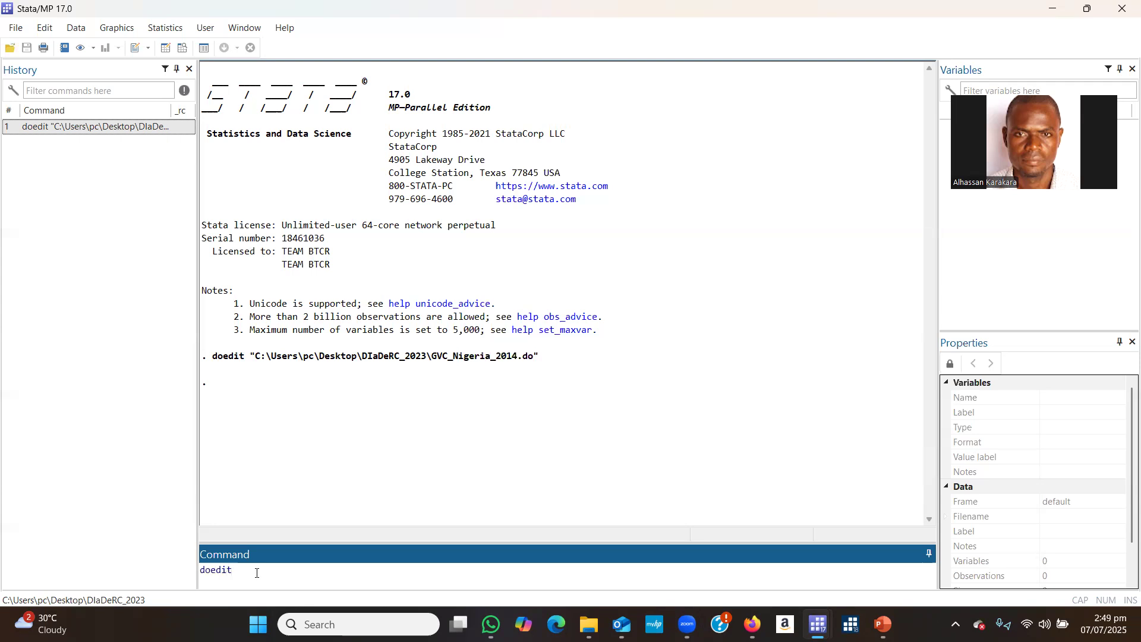
left_click_drag(200, 571, 250, 572)
left_click(258, 571)
key("Return")
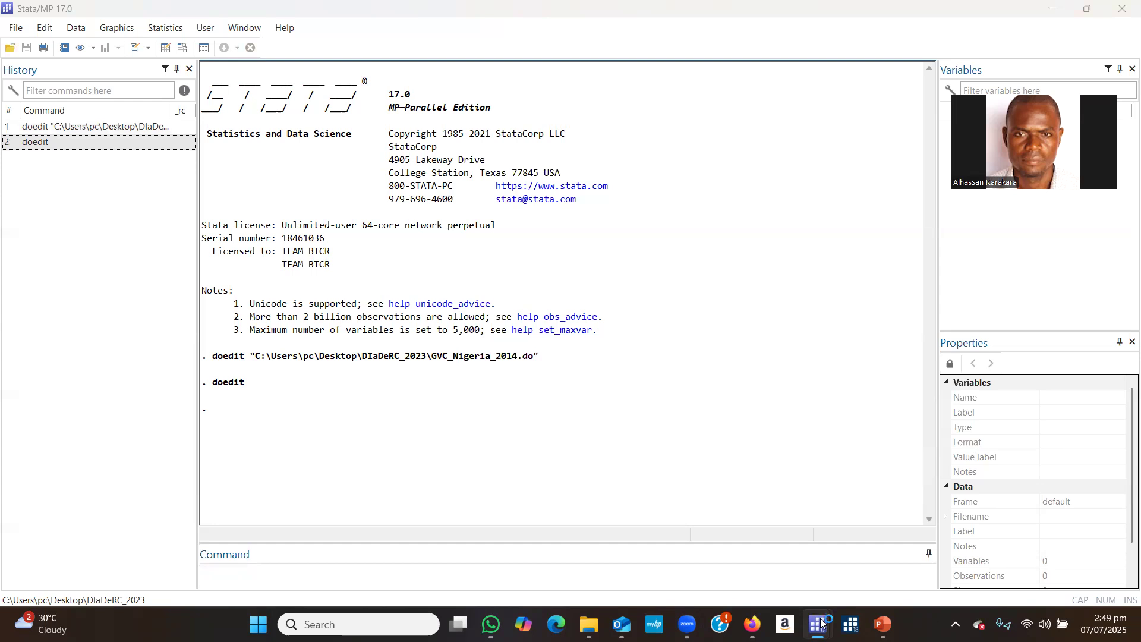
mouse_move(821, 621)
left_click(945, 551)
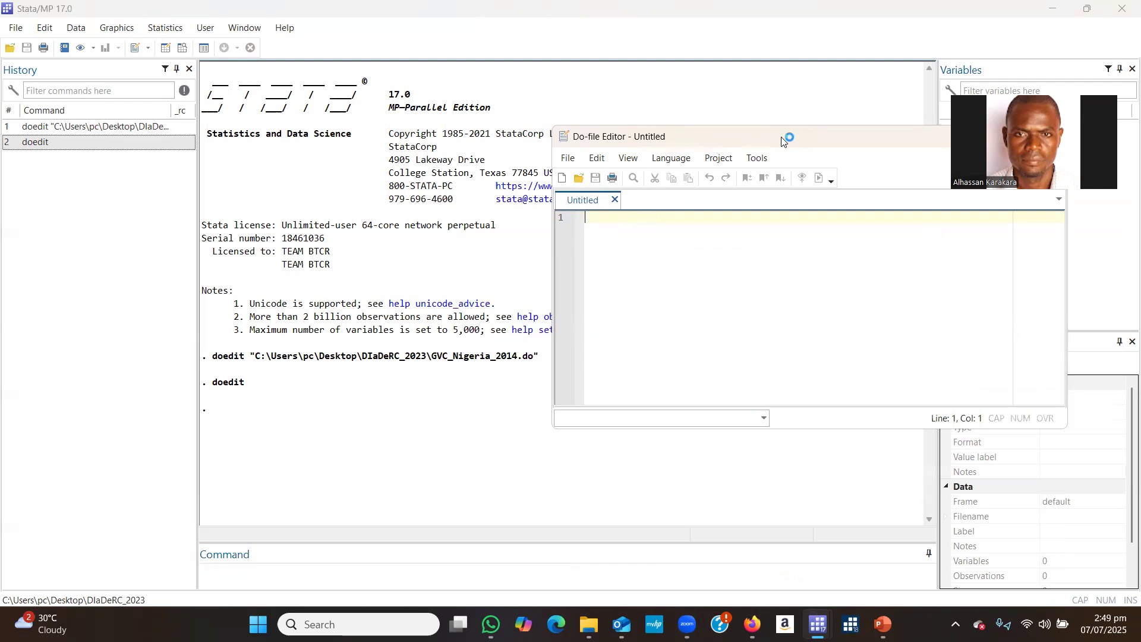
left_click_drag(781, 139, 683, 145)
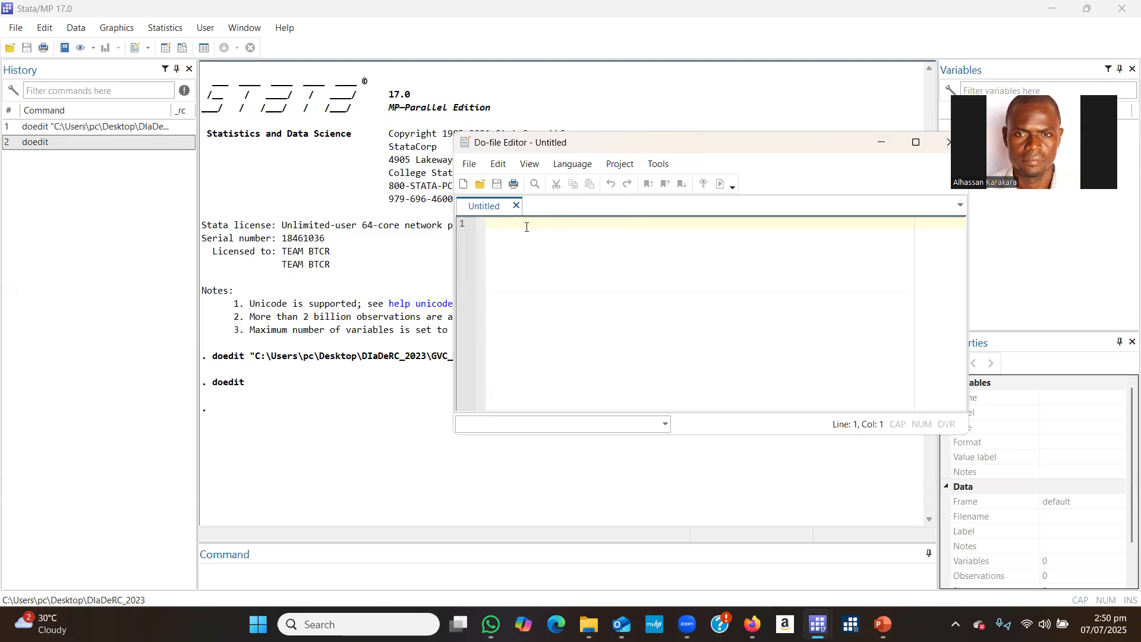
Write the comment "** Firm level analysis**" on the first line of the blank do-file.
type("**8")
key("BackSpace")
type("Firm level analysi")
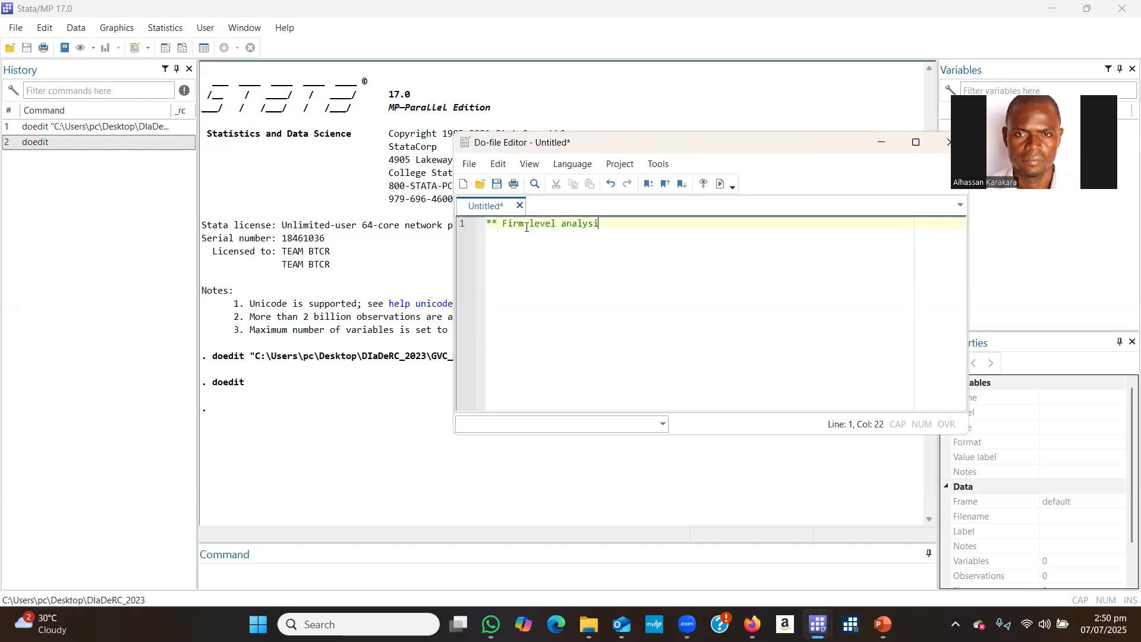
type("s**")
left_click_drag(502, 225, 614, 223)
left_click(615, 223)
Cancel saving the untitled do-file, close it without saving, and bring the GVC_Nigeria_2014 do-file back up.
left_click(497, 185)
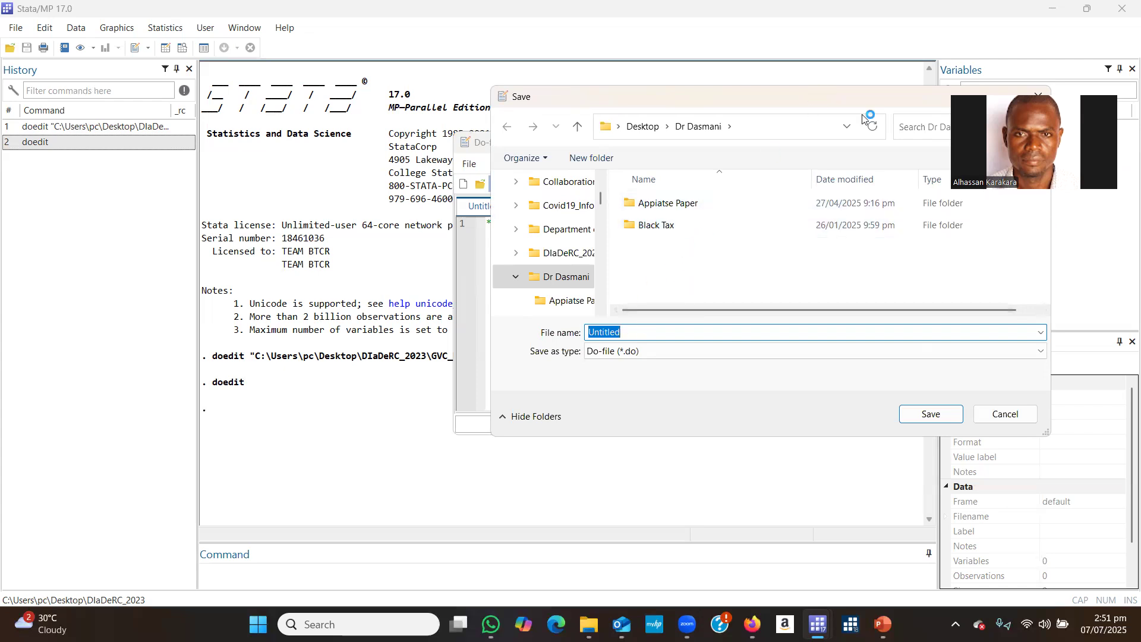
left_click(840, 124)
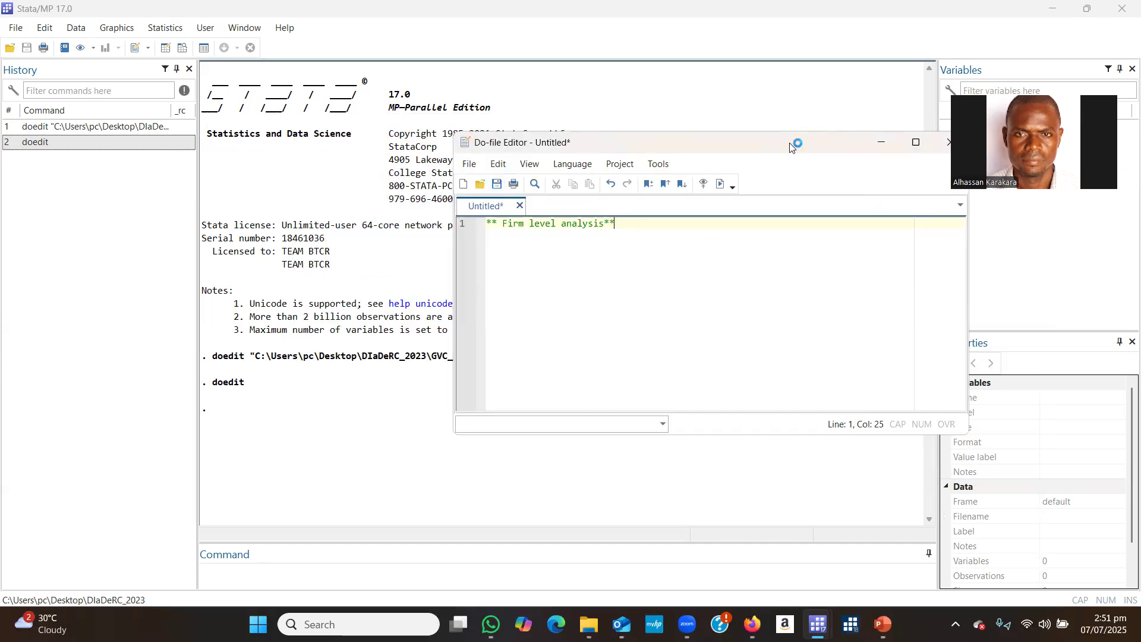
left_click(851, 151)
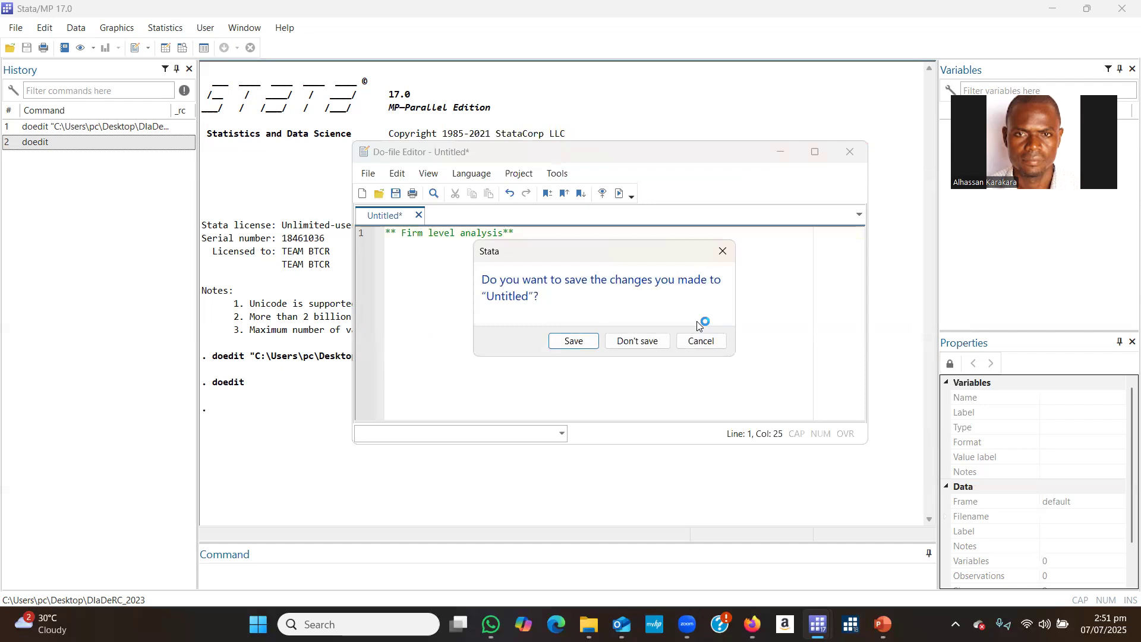
left_click(639, 343)
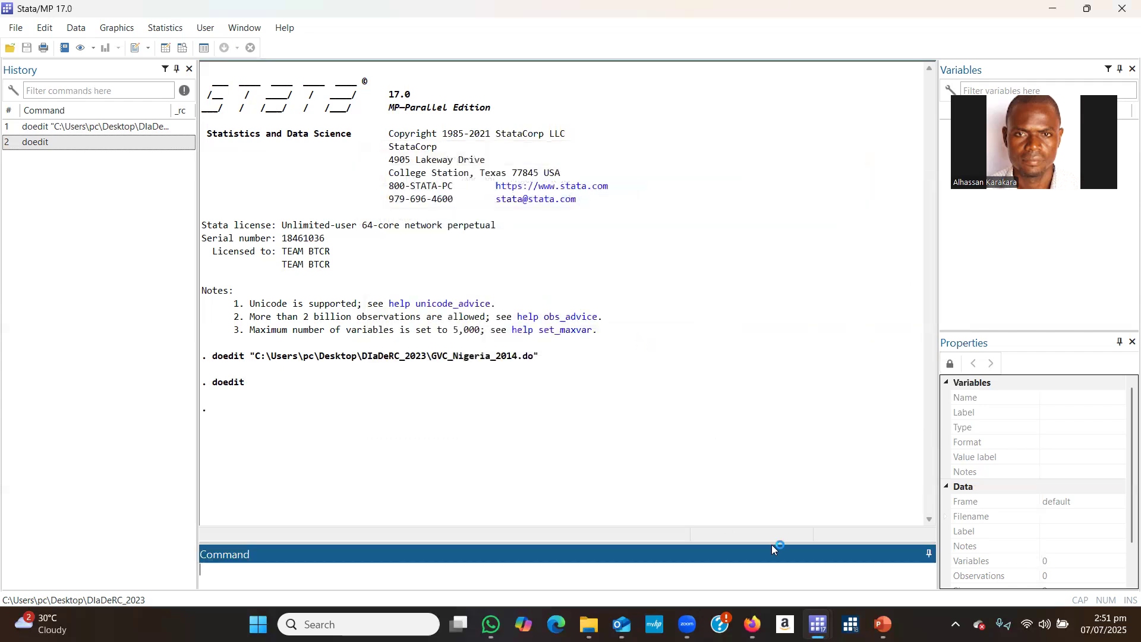
mouse_move(819, 619)
left_click(884, 556)
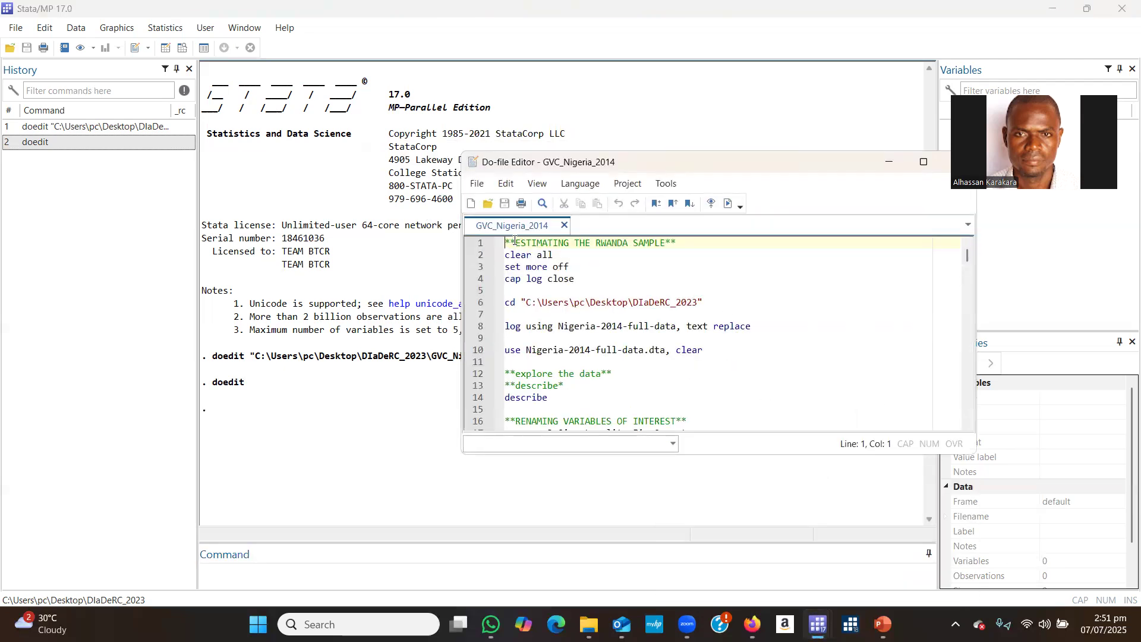
Examine the title comment, the setup commands in lines 2 to 10, and the clear all command.
left_click_drag(510, 240, 692, 235)
left_click(609, 241)
left_click_drag(506, 255, 726, 351)
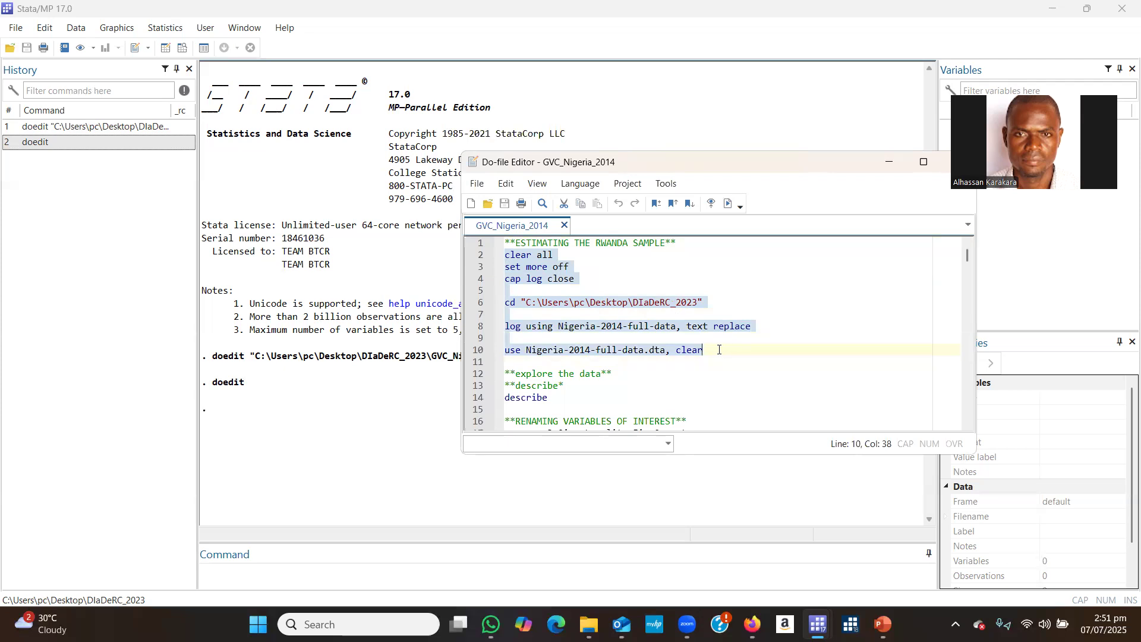
left_click(570, 290)
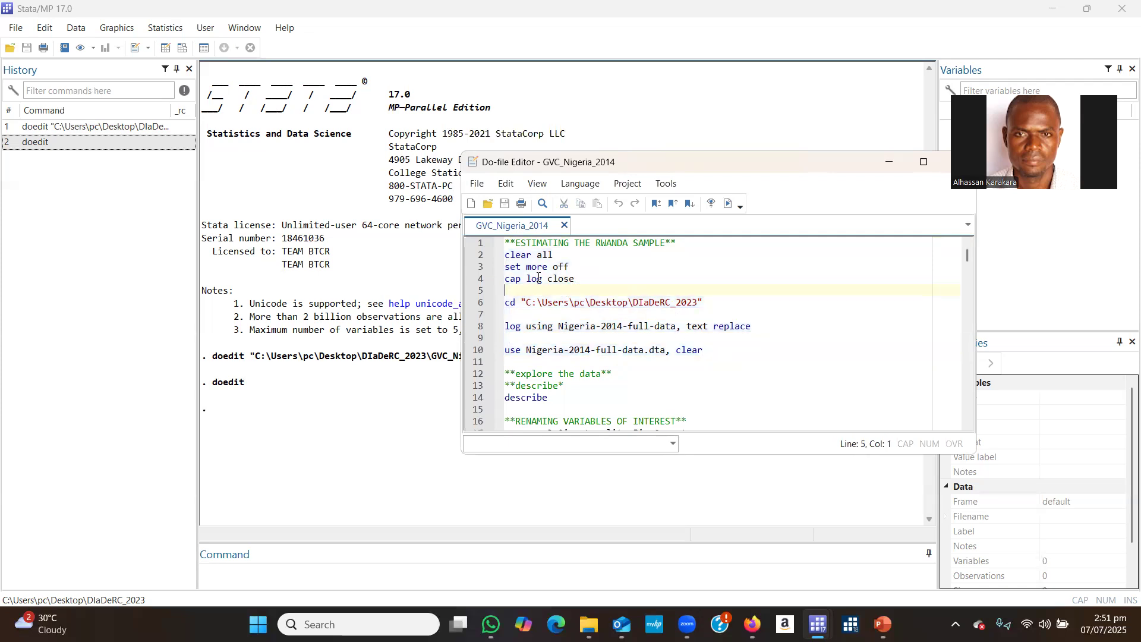
left_click_drag(503, 254, 560, 254)
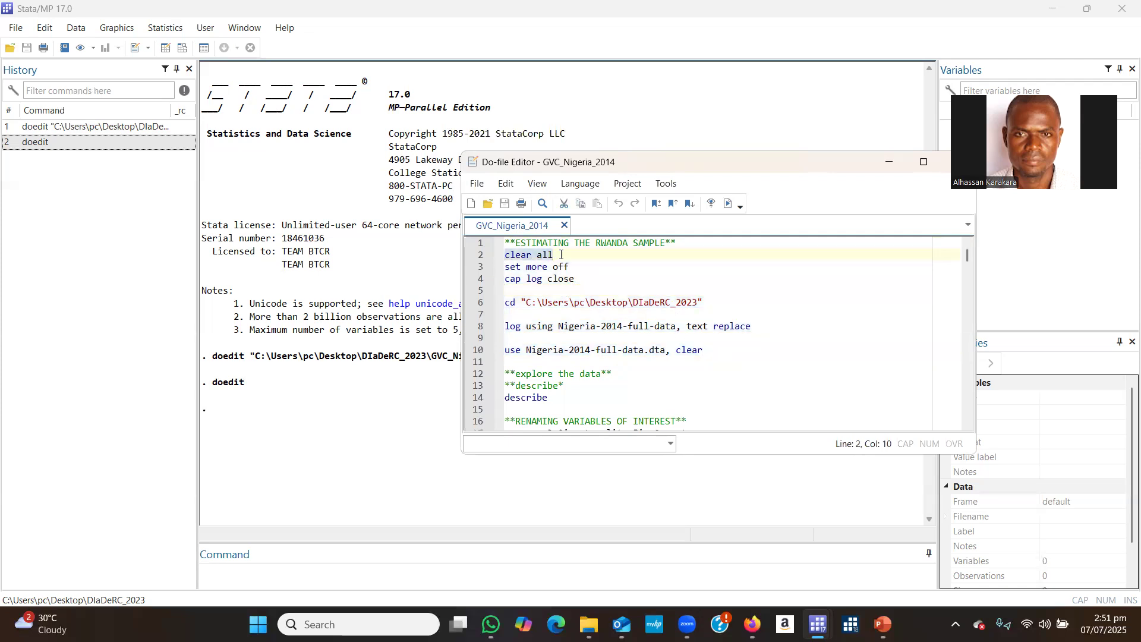
left_click(528, 268)
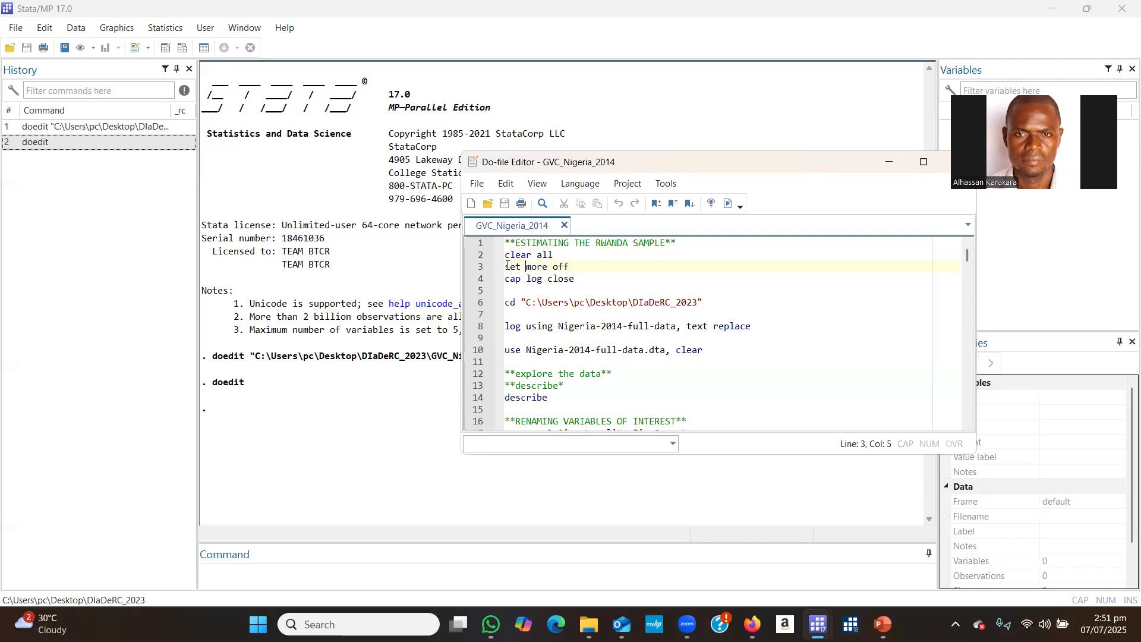
left_click_drag(506, 266, 553, 254)
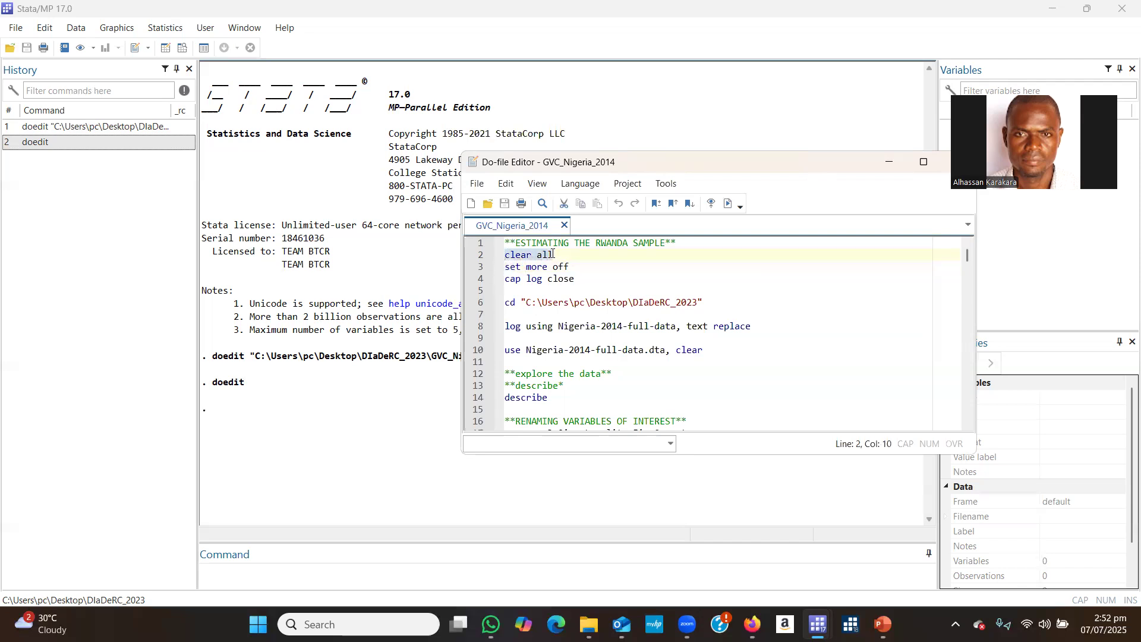
left_click(536, 260)
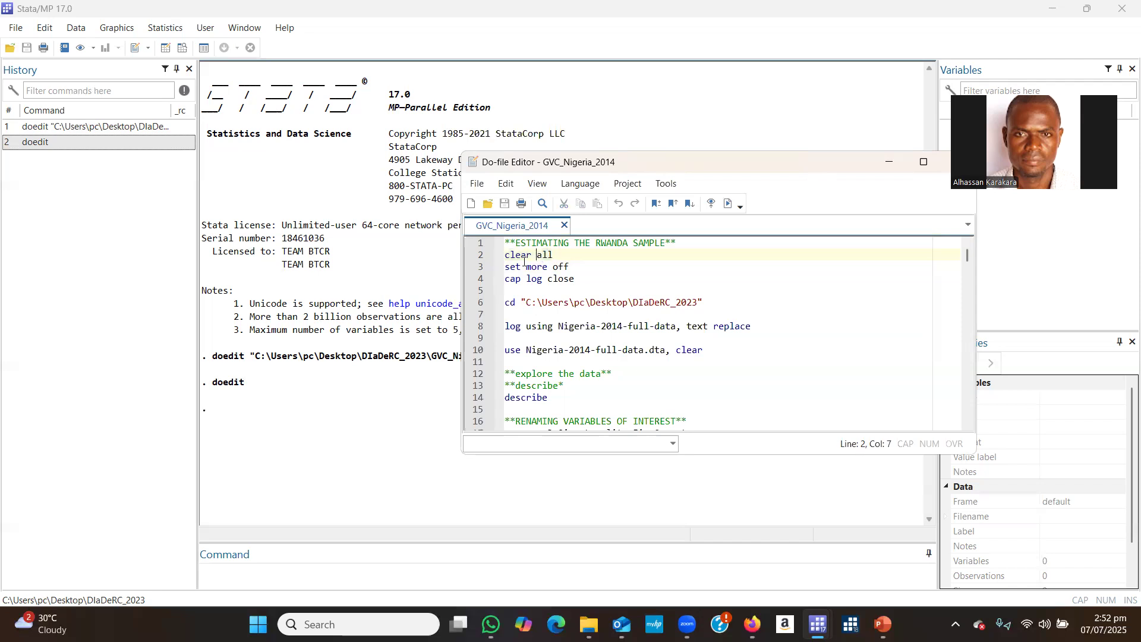
Examine the set more off and cap log close commands in the do-file's setup section.
left_click_drag(504, 267, 570, 267)
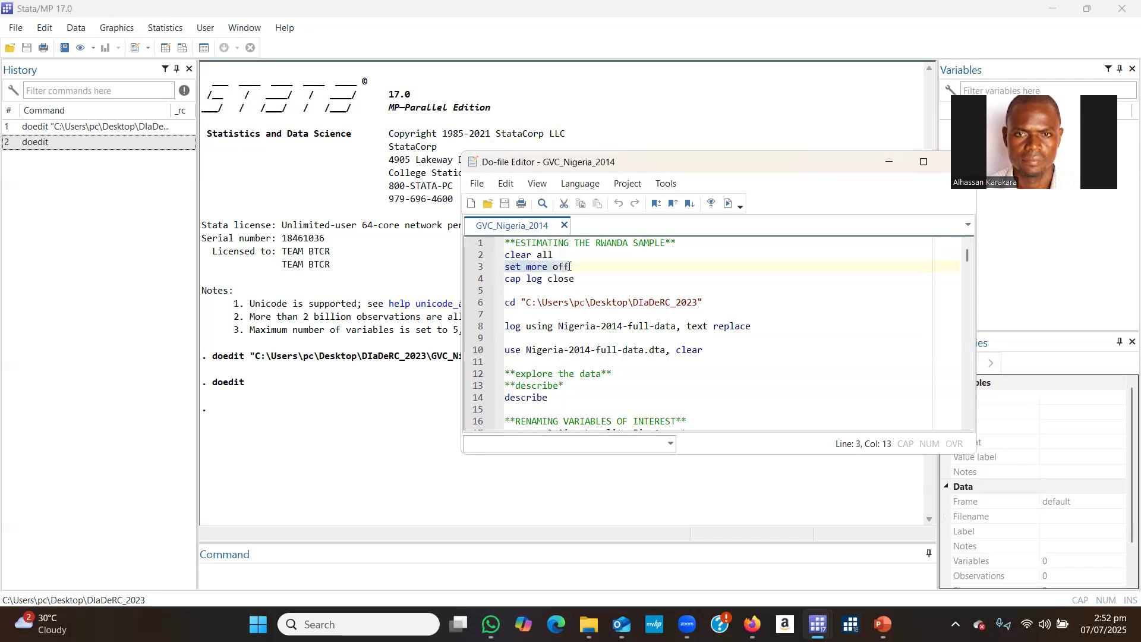
left_click(536, 269)
left_click(535, 269)
left_click(536, 271)
left_click(555, 267)
left_click(580, 268)
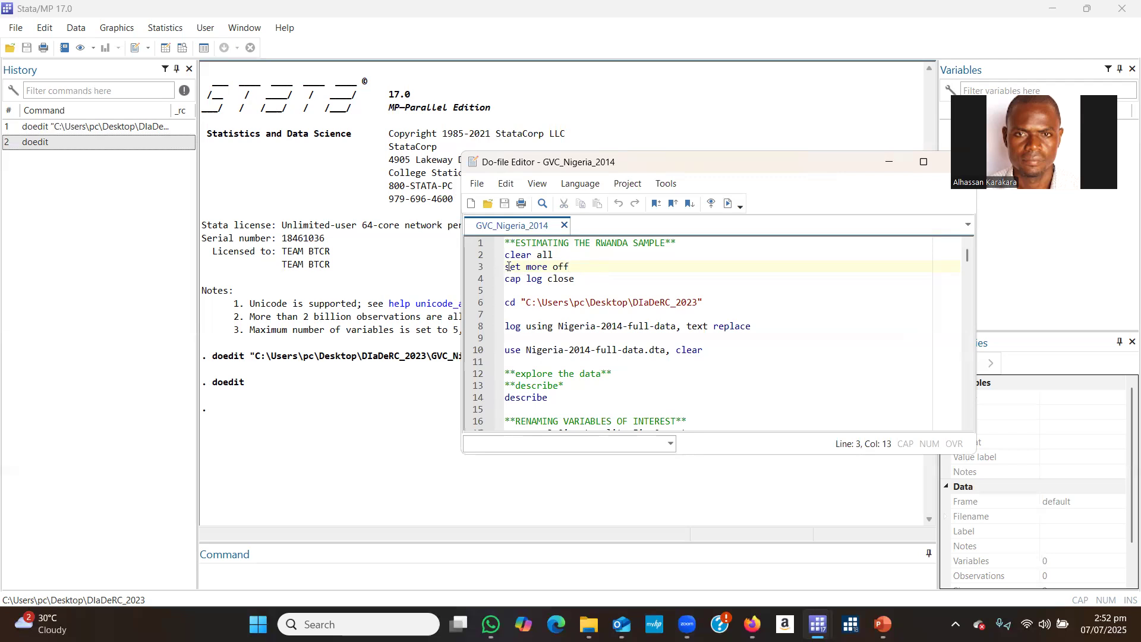
left_click_drag(508, 267, 584, 268)
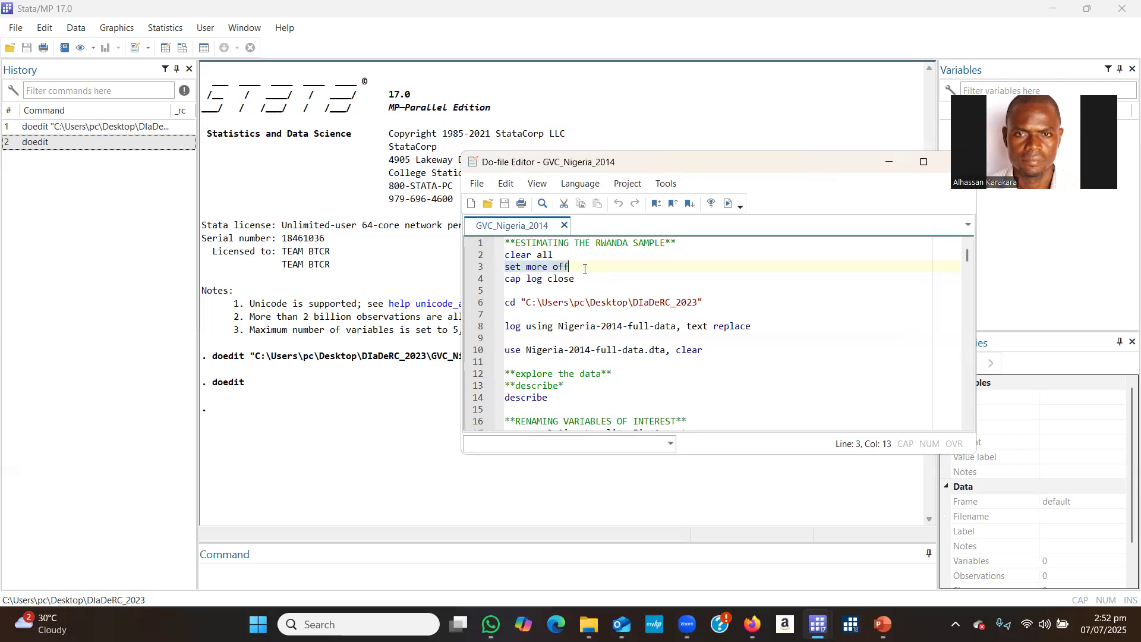
left_click_drag(505, 268, 572, 265)
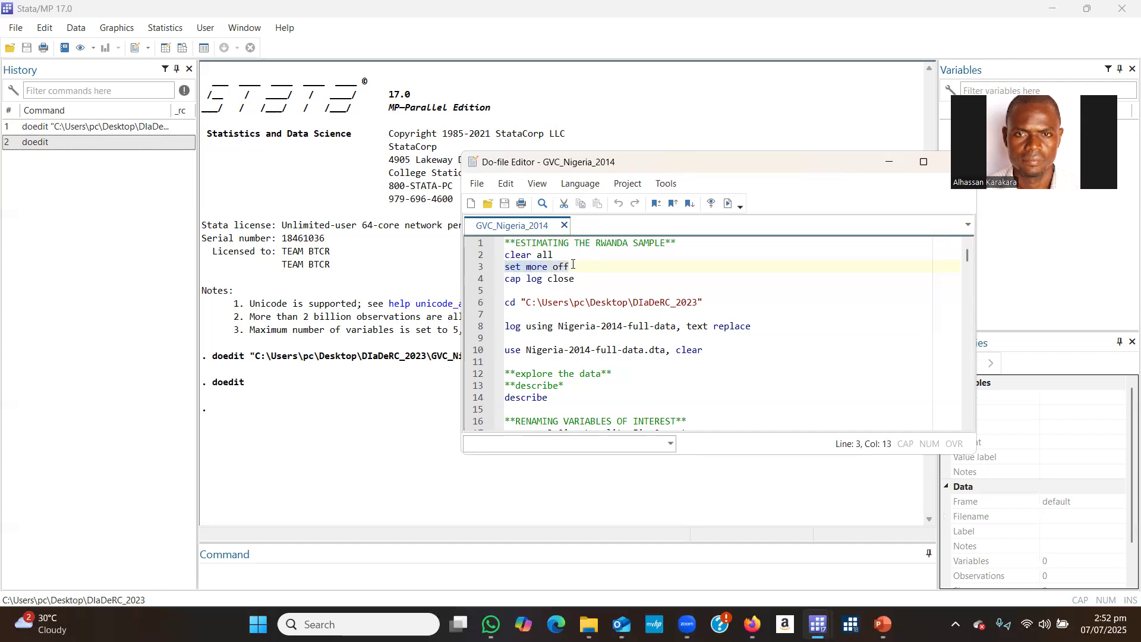
left_click(512, 267)
left_click_drag(505, 267, 566, 267)
left_click(585, 286)
left_click_drag(506, 267, 580, 263)
left_click(571, 272)
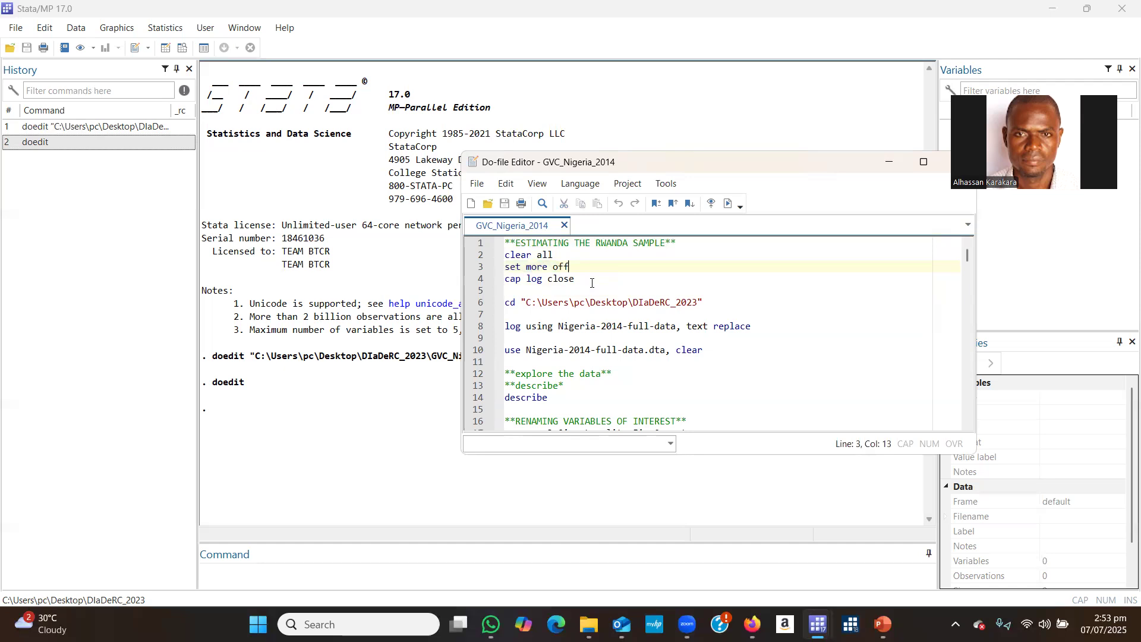
left_click_drag(507, 281, 584, 278)
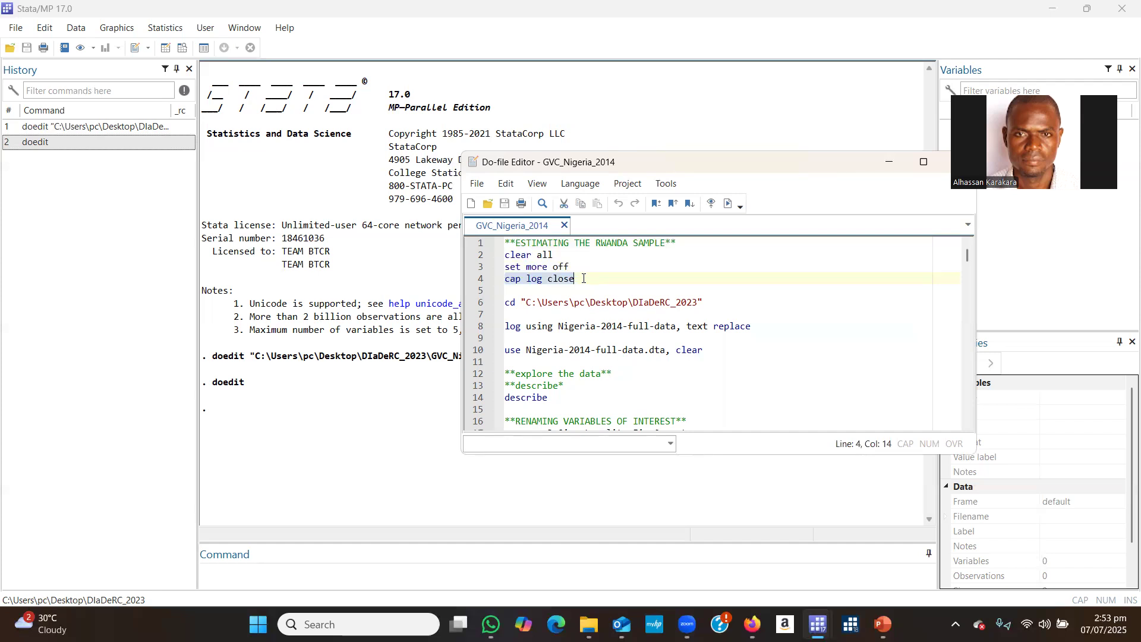
Examine the cd command and each part of its working directory path down to the DIaDeRC_2023 folder.
left_click(541, 301)
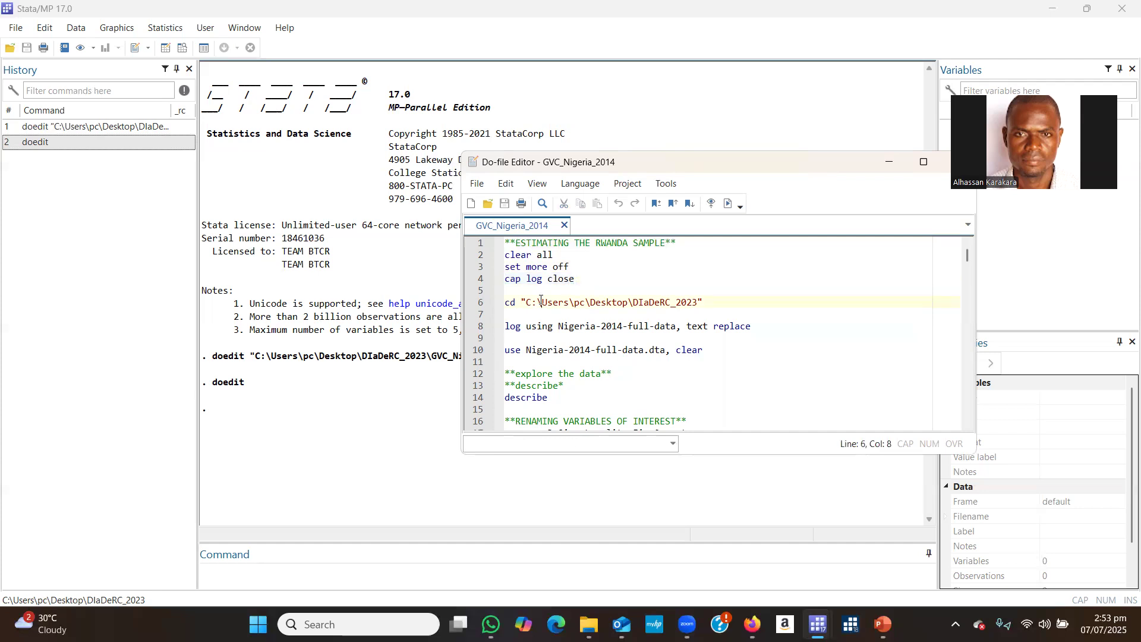
left_click_drag(506, 303, 713, 304)
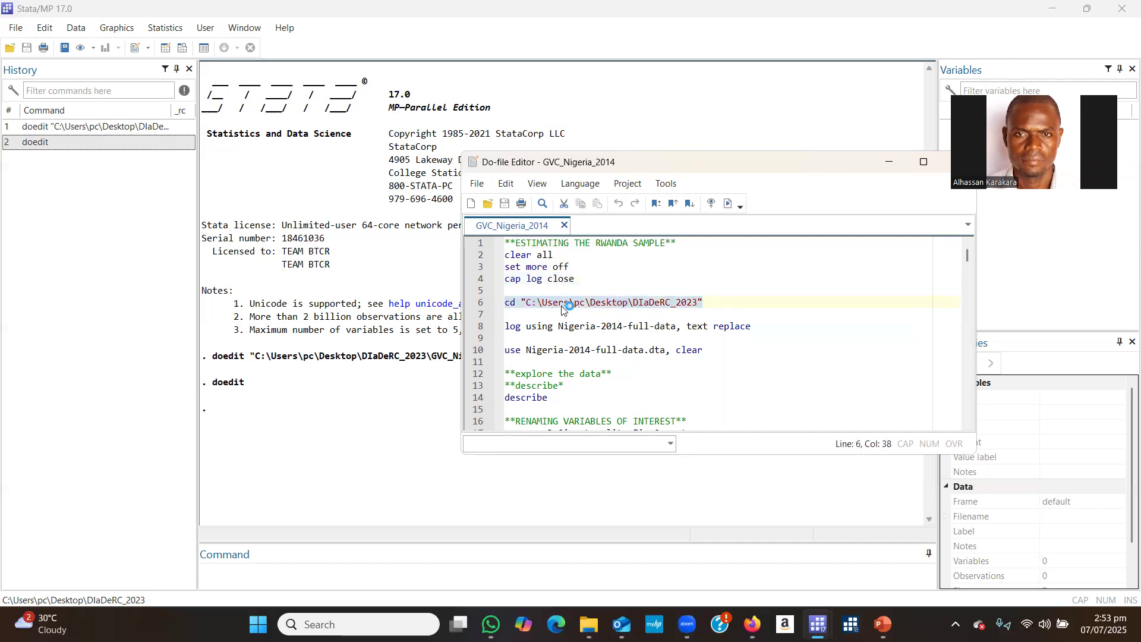
left_click(523, 303)
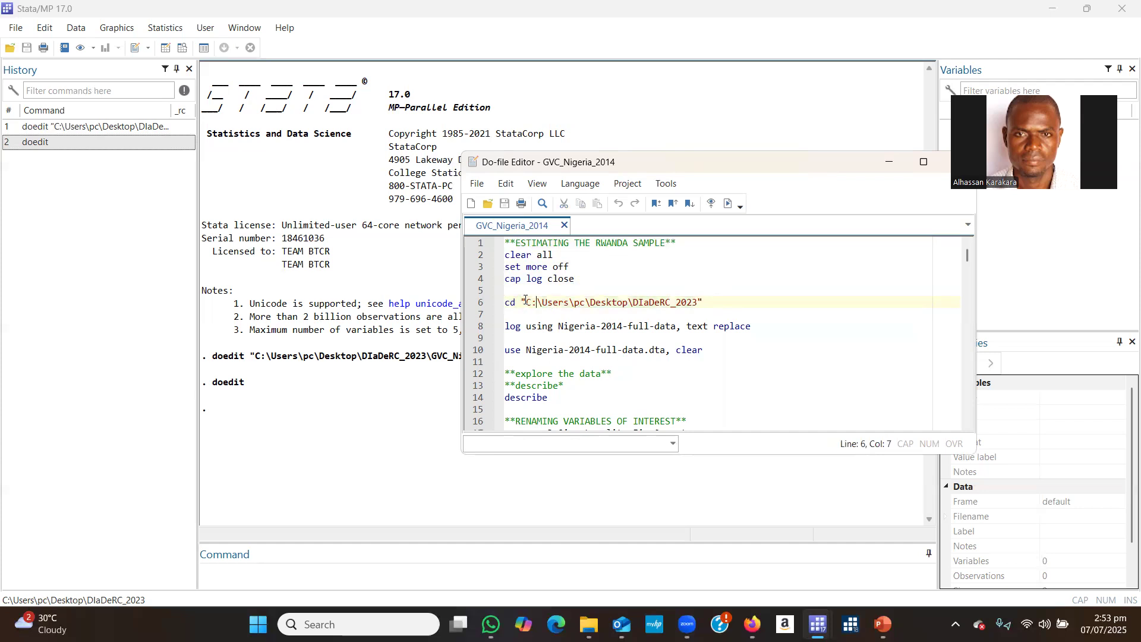
left_click_drag(527, 301, 698, 299)
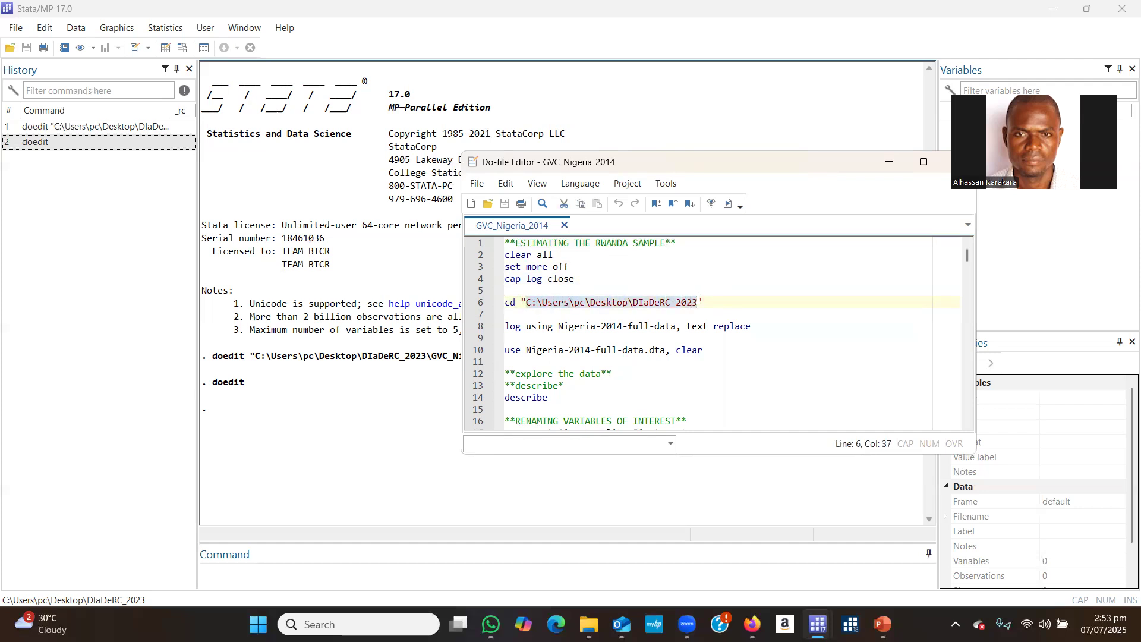
left_click(537, 302)
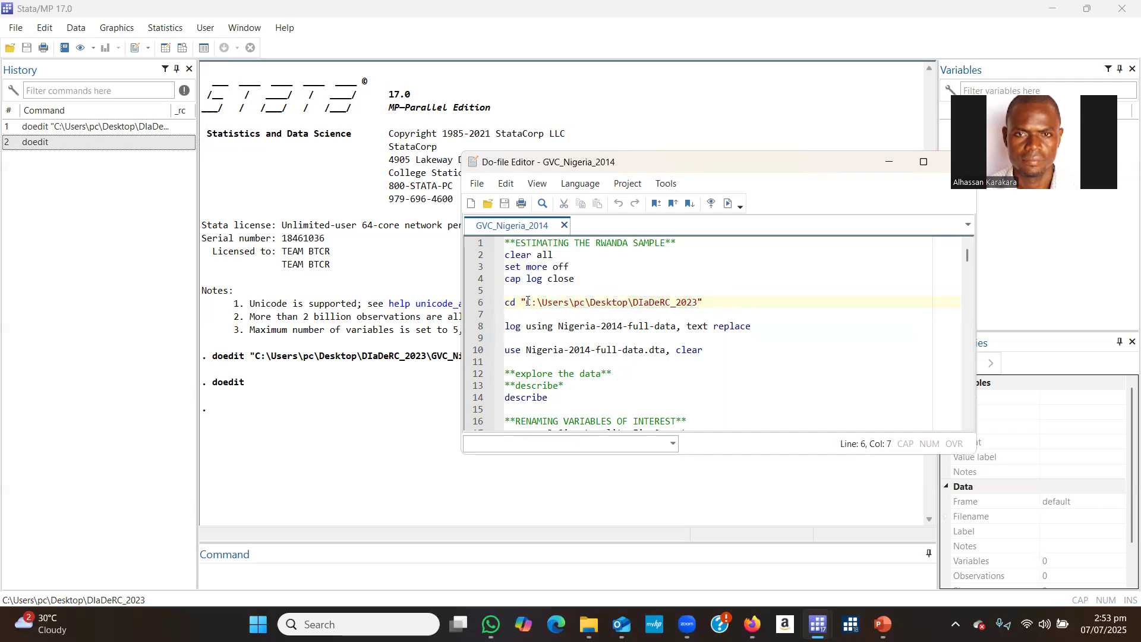
left_click_drag(526, 302, 572, 302)
left_click(564, 302)
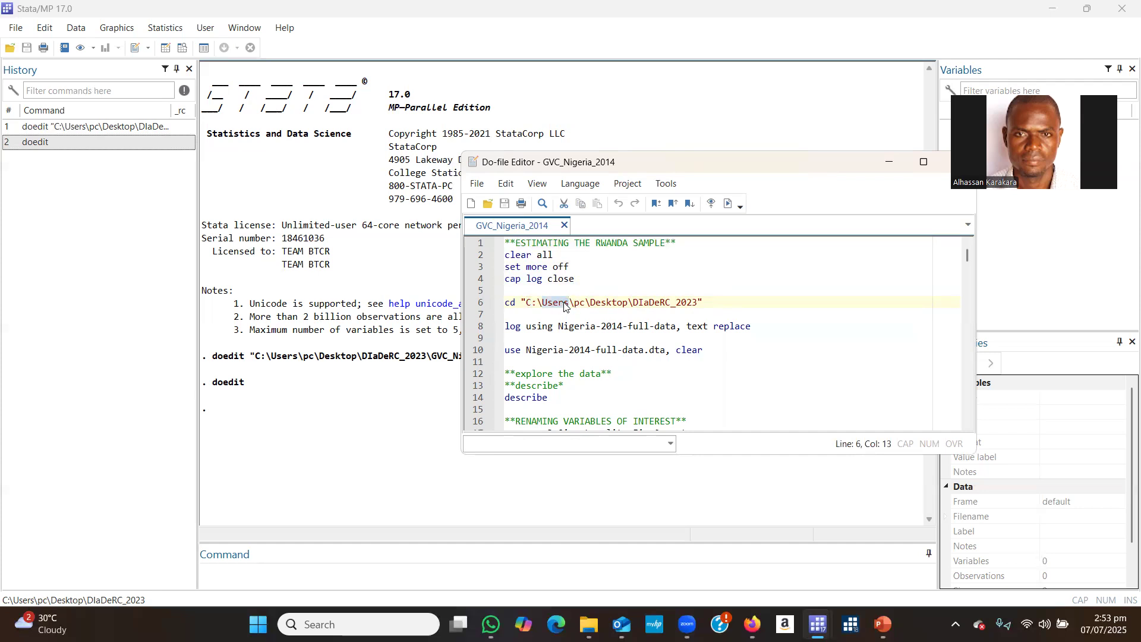
left_click_drag(574, 302, 587, 301)
left_click(579, 303)
left_click_drag(575, 303, 590, 303)
left_click(602, 306)
left_click_drag(590, 302, 630, 301)
left_click(646, 301)
left_click_drag(647, 302, 700, 304)
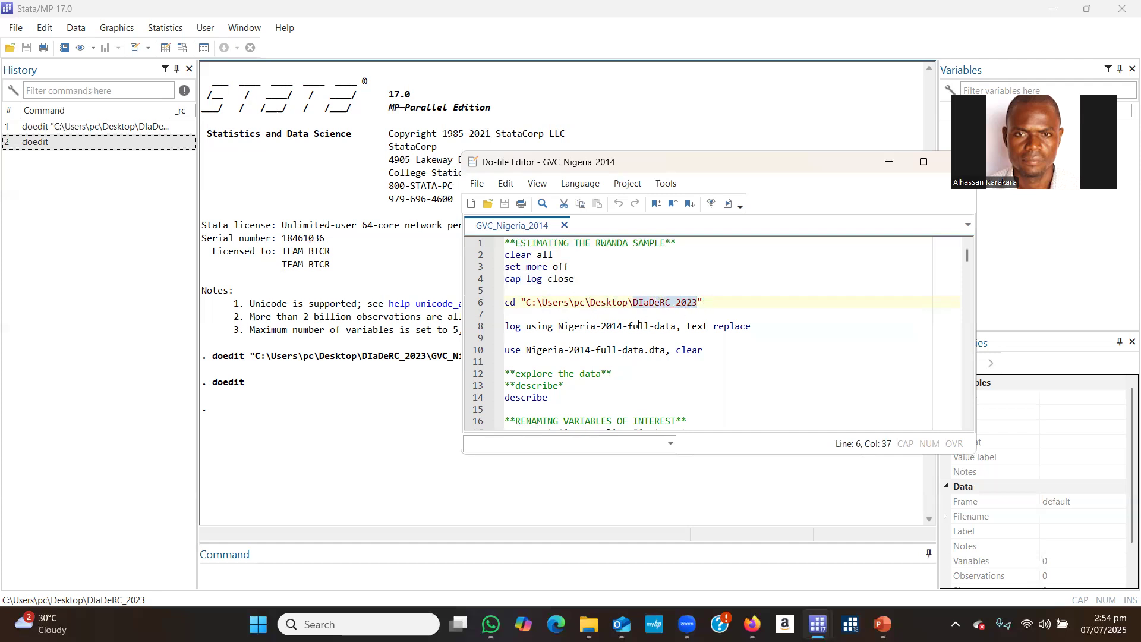
left_click(654, 302)
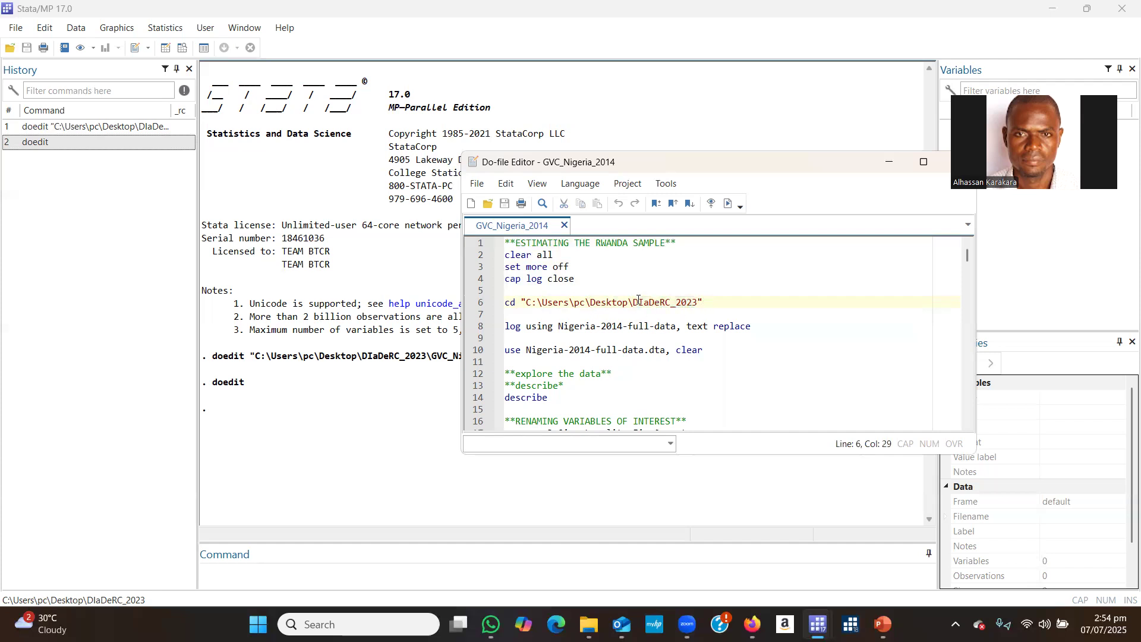
left_click_drag(633, 302, 698, 302)
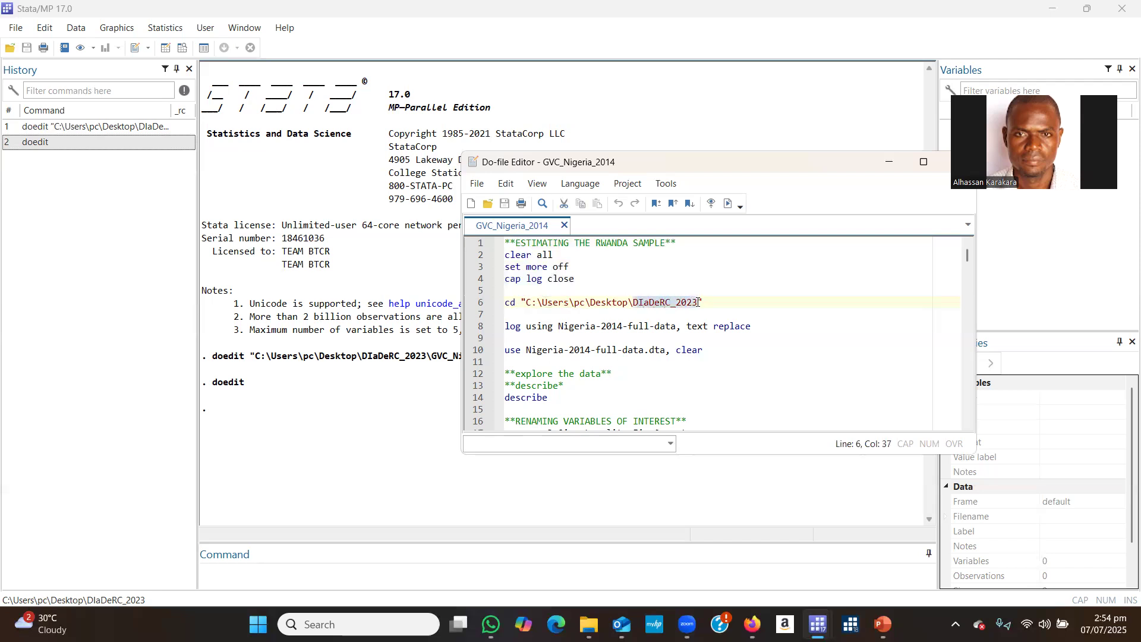
Examine the log using command with its Nigeria-2014-full-data file name and the text and replace options.
left_click(575, 325)
left_click_drag(507, 332, 652, 333)
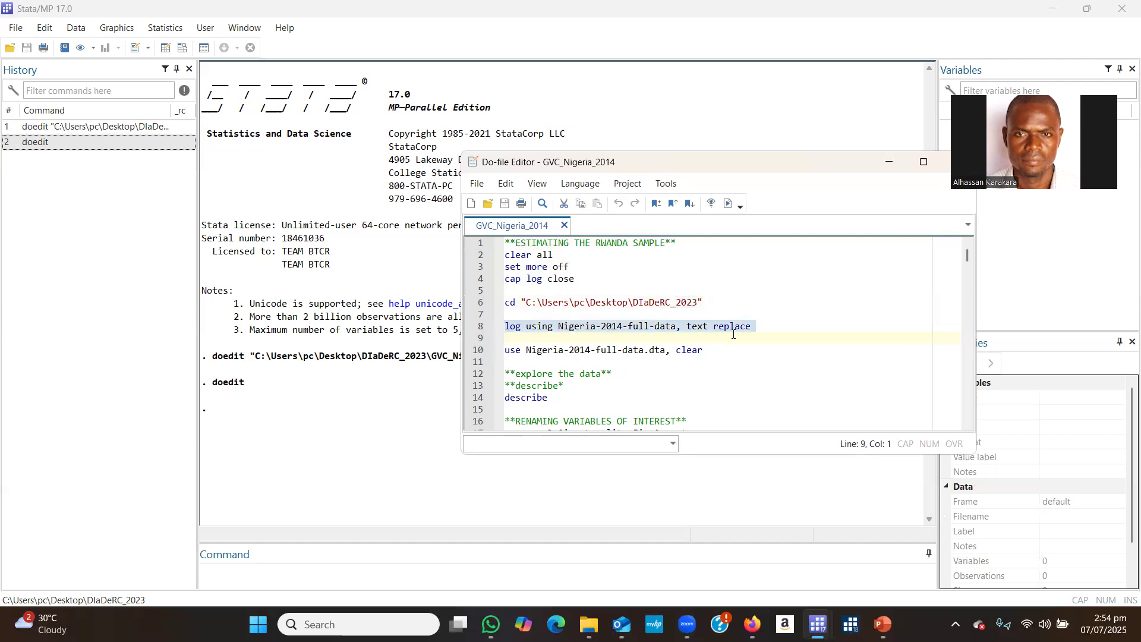
left_click(665, 326)
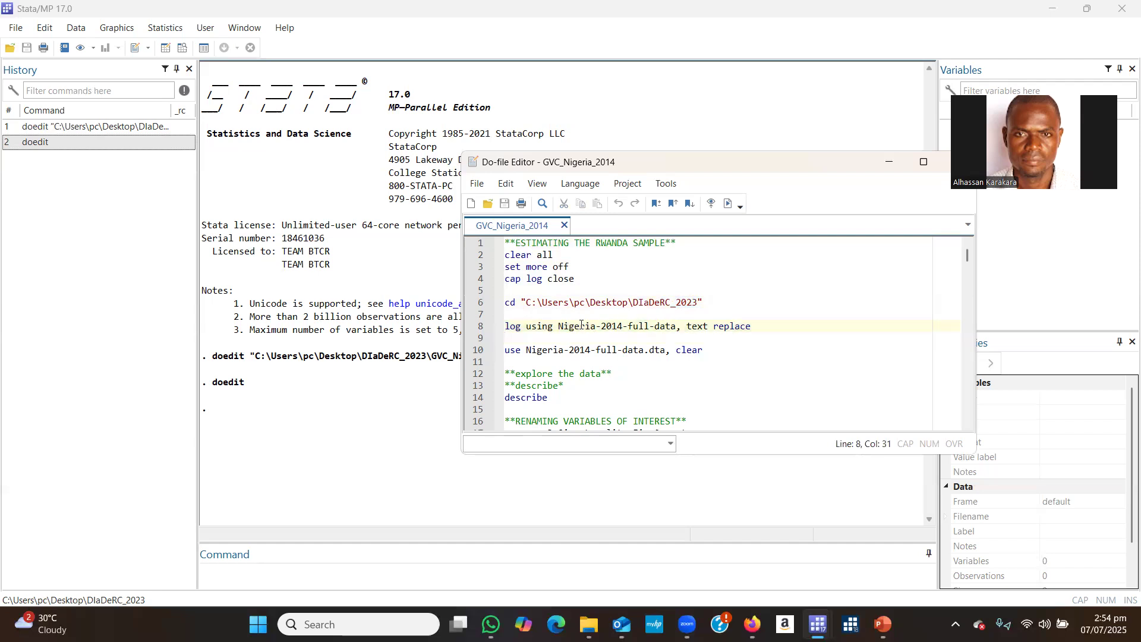
left_click_drag(508, 326, 791, 327)
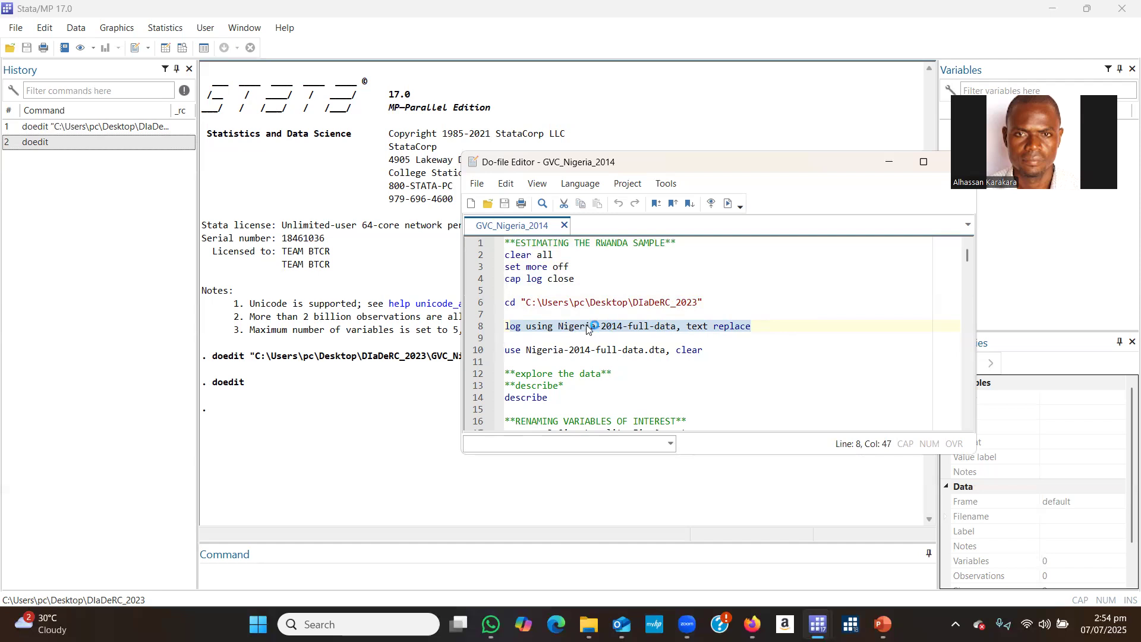
Compare the log using command with the use command on line 10 and the DIaDeRC_2023 folder in the cd path.
left_click(606, 326)
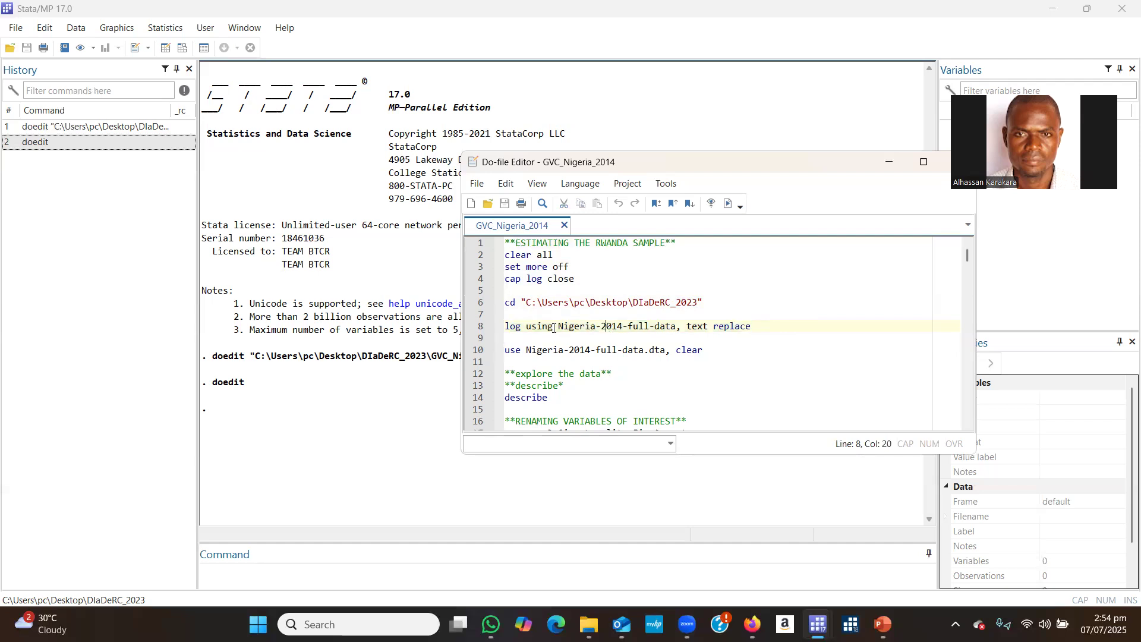
left_click_drag(505, 351, 666, 350)
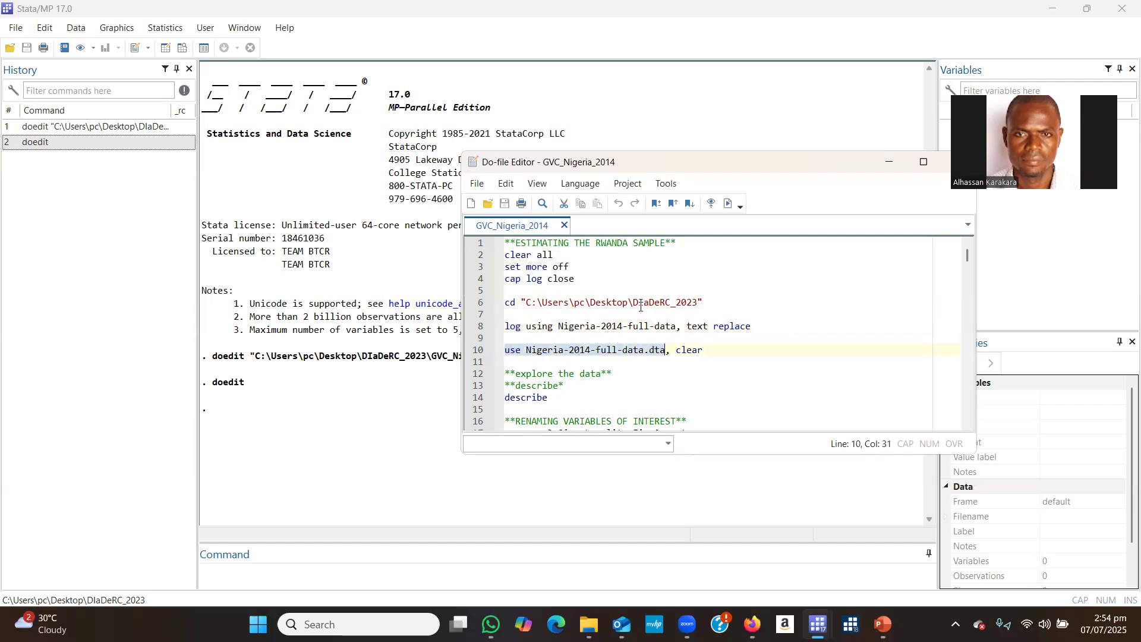
left_click_drag(633, 302, 716, 302)
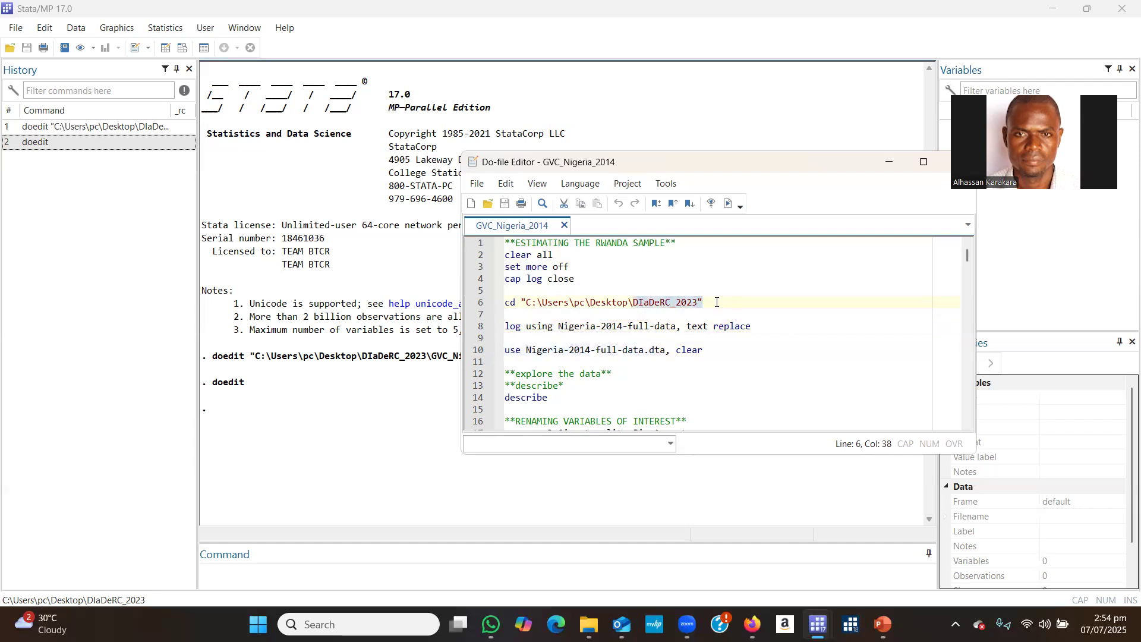
left_click(613, 325)
left_click_drag(507, 327, 767, 329)
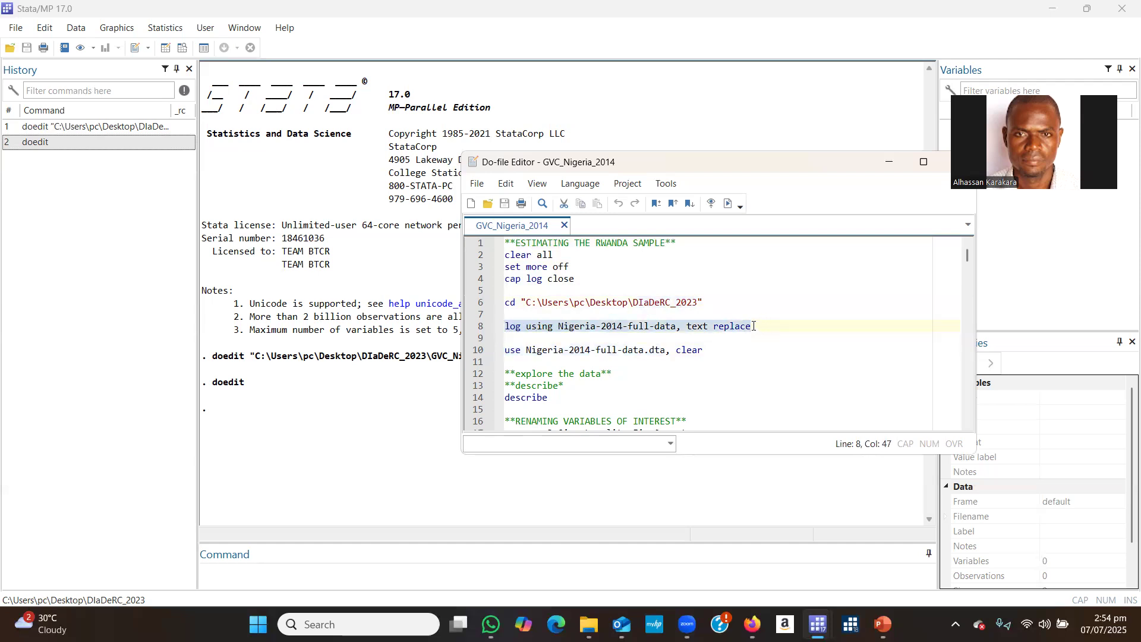
left_click(645, 326)
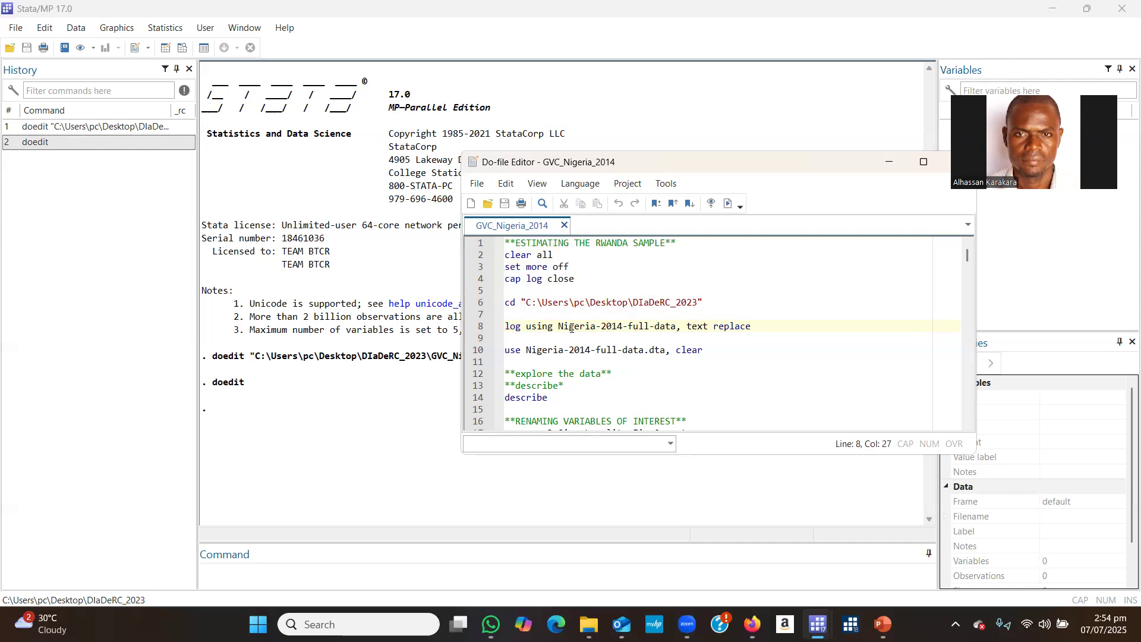
Examine the log file name Nigeria-2014-full-data, its destination folder DIaDeRC_2023, and the text and replace options.
left_click_drag(562, 324, 678, 324)
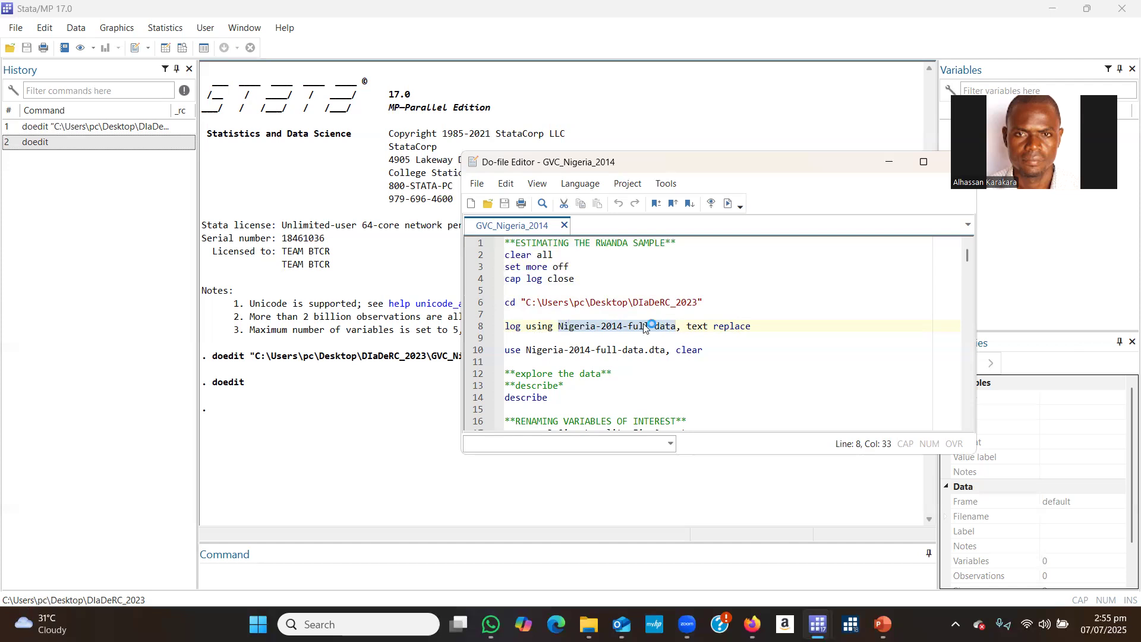
left_click_drag(634, 301, 700, 303)
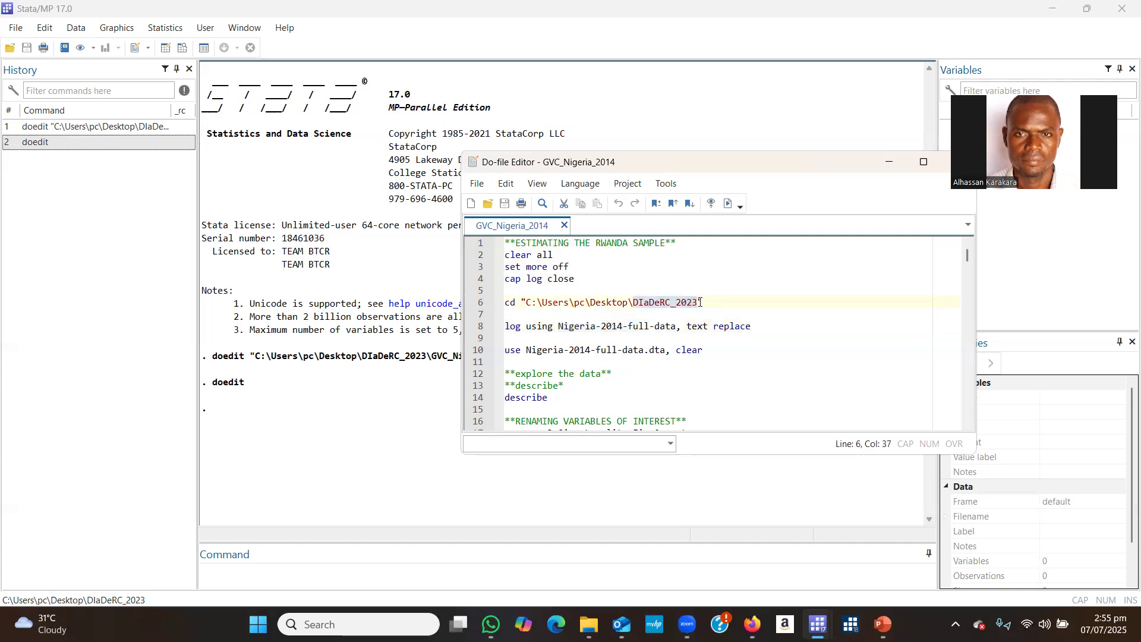
left_click(619, 324)
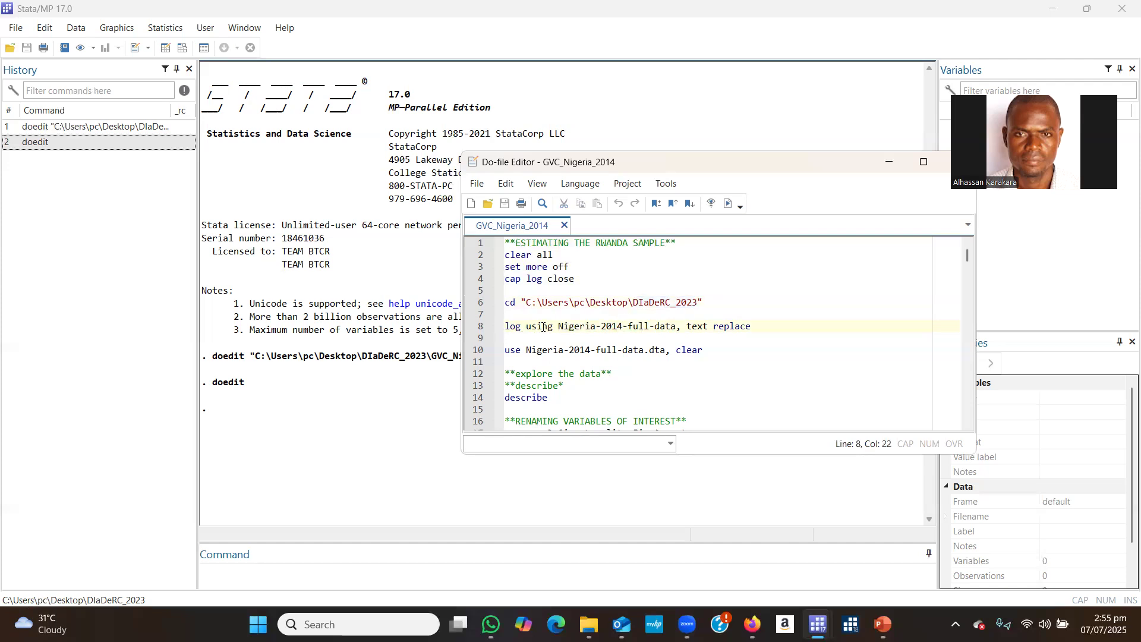
left_click_drag(559, 326, 685, 327)
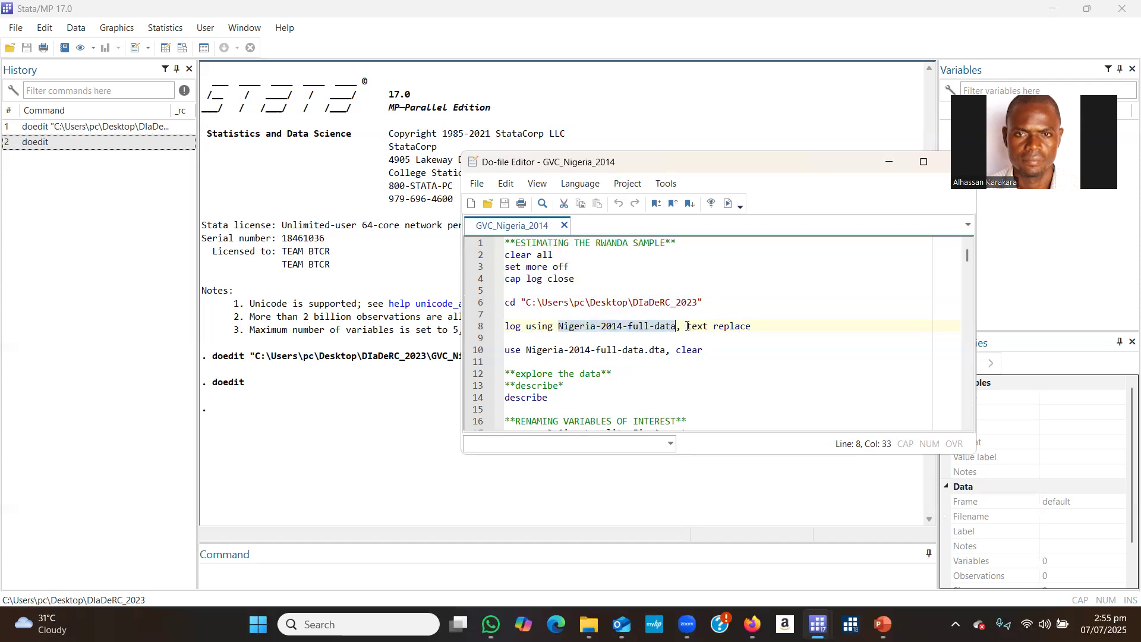
left_click_drag(688, 326, 756, 327)
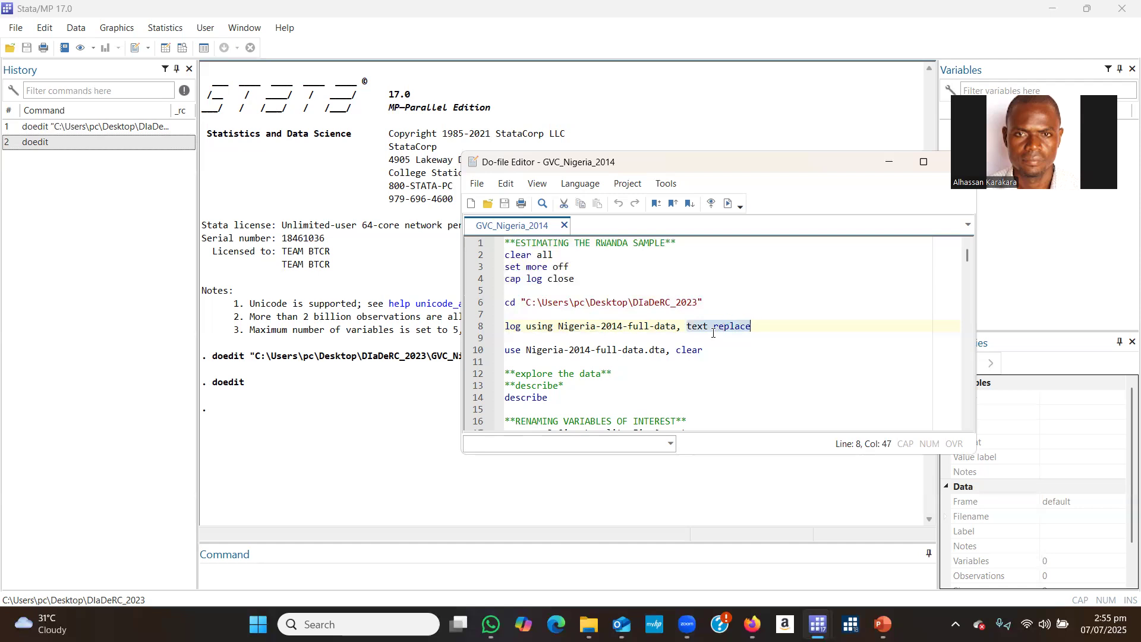
Examine the use command on line 10 that loads Nigeria-2014-full-data.dta with the clear option.
left_click(703, 349)
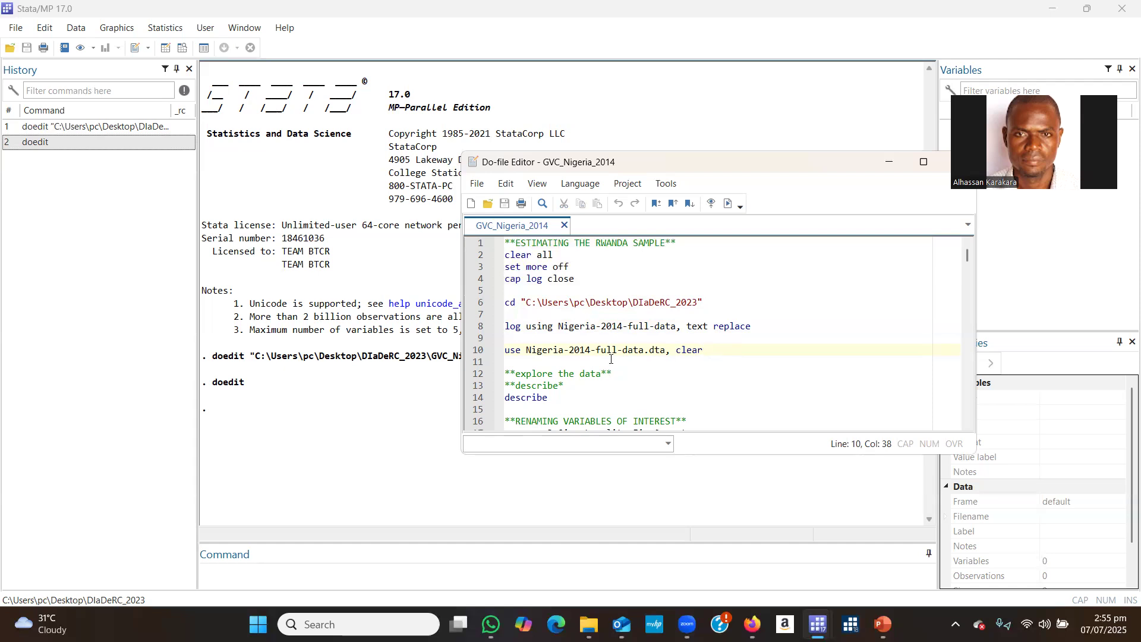
left_click_drag(506, 351, 696, 352)
left_click(552, 353)
Execute only the setup commands in lines 2 to 10, from clear all through the use command.
left_click_drag(508, 256, 706, 352)
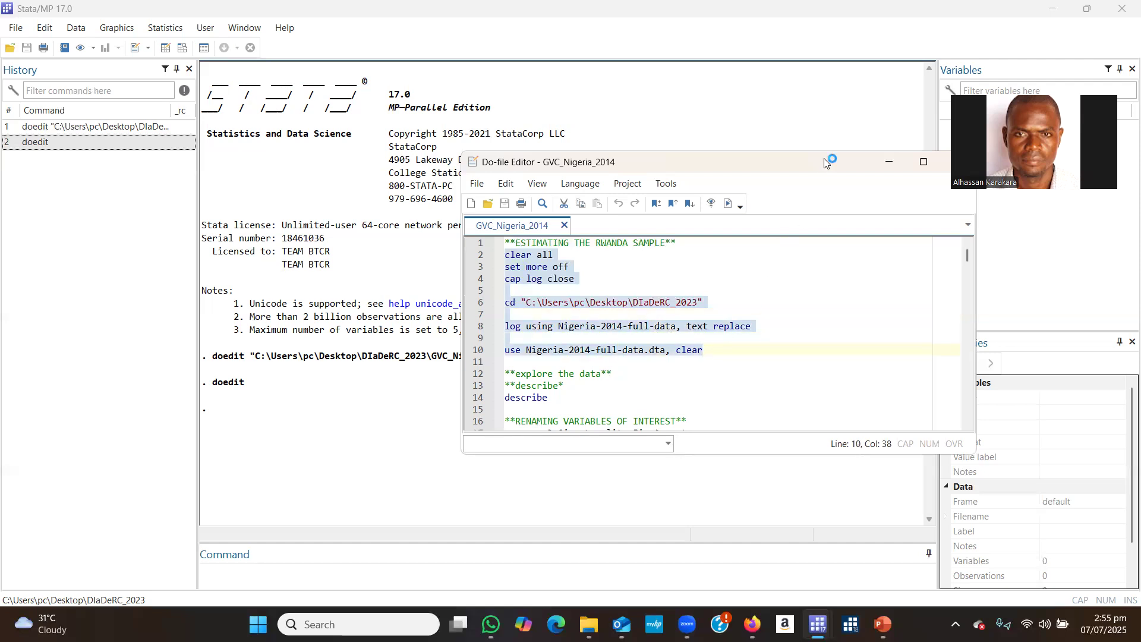
left_click_drag(806, 163, 730, 158)
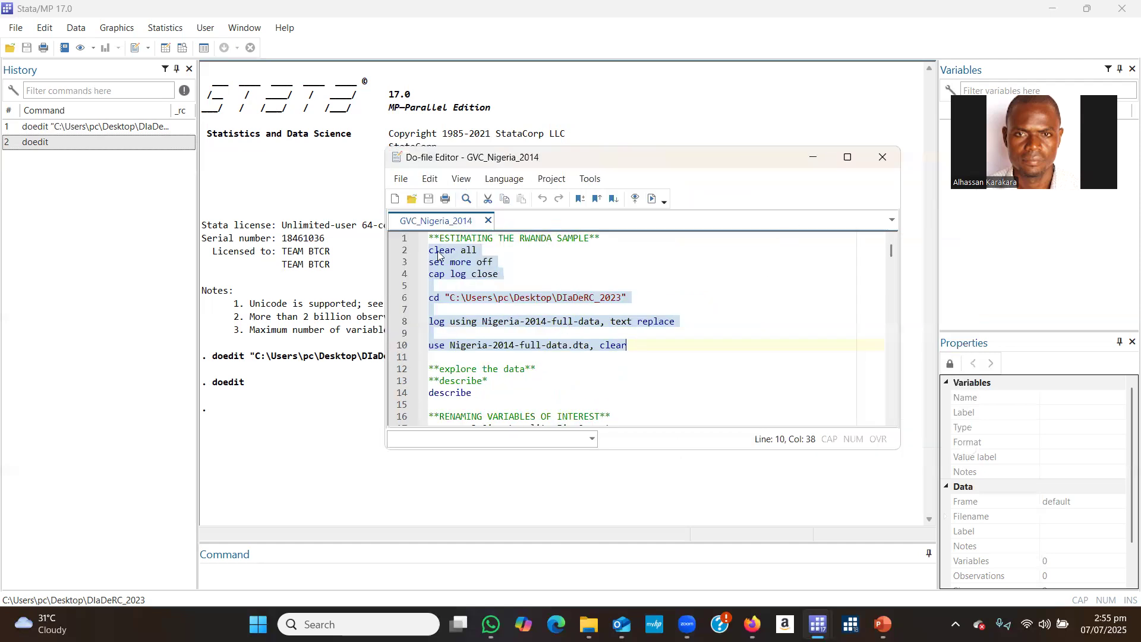
left_click(652, 201)
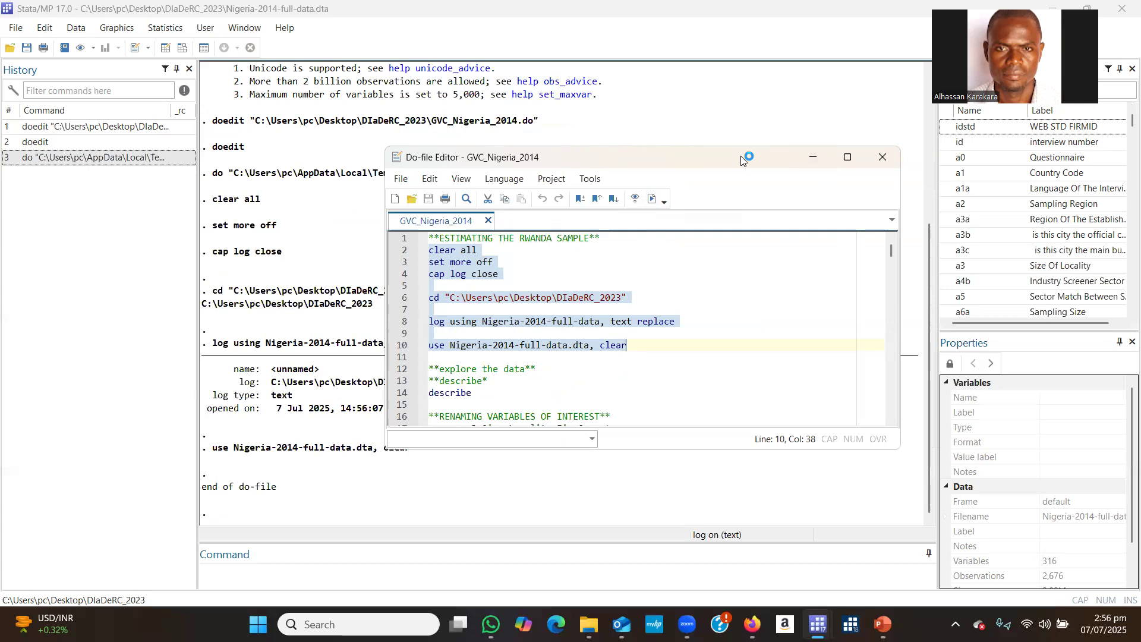
Minimize the do-file editor and check the loaded dataset's number of variables and observations in its properties.
left_click_drag(741, 156, 871, 216)
left_click(941, 218)
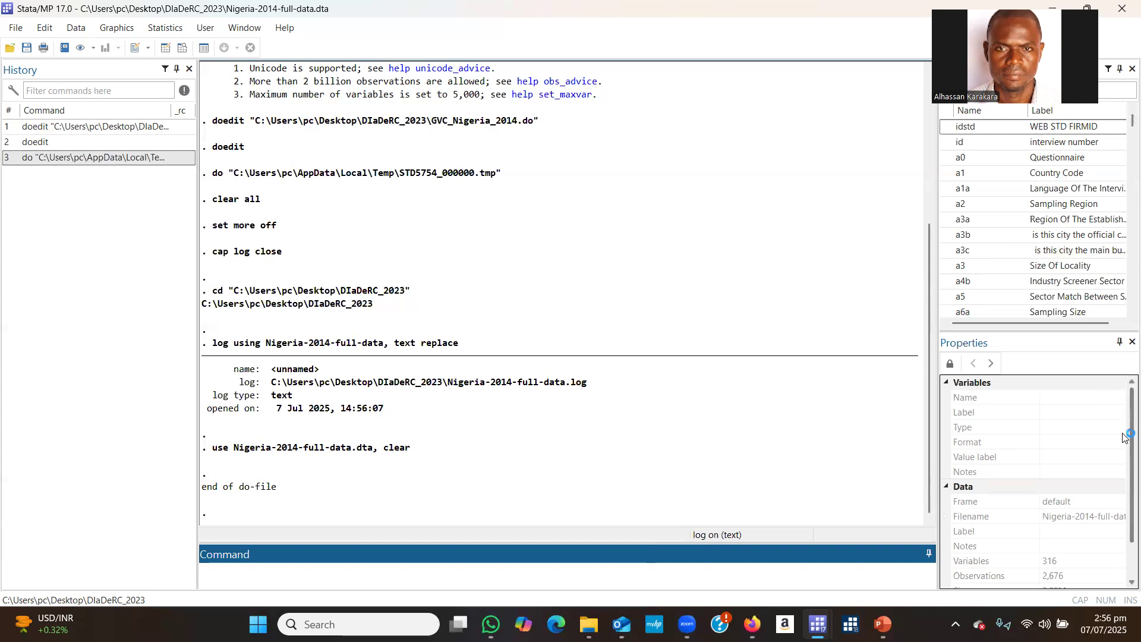
scroll(1123, 439, "down", 1)
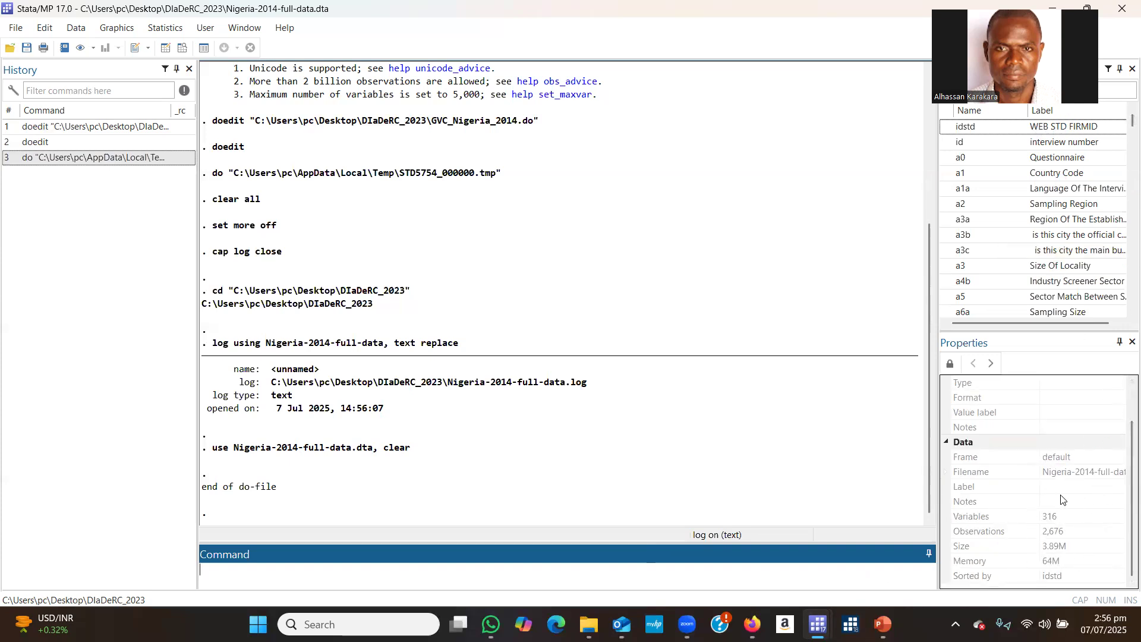
left_click(959, 533)
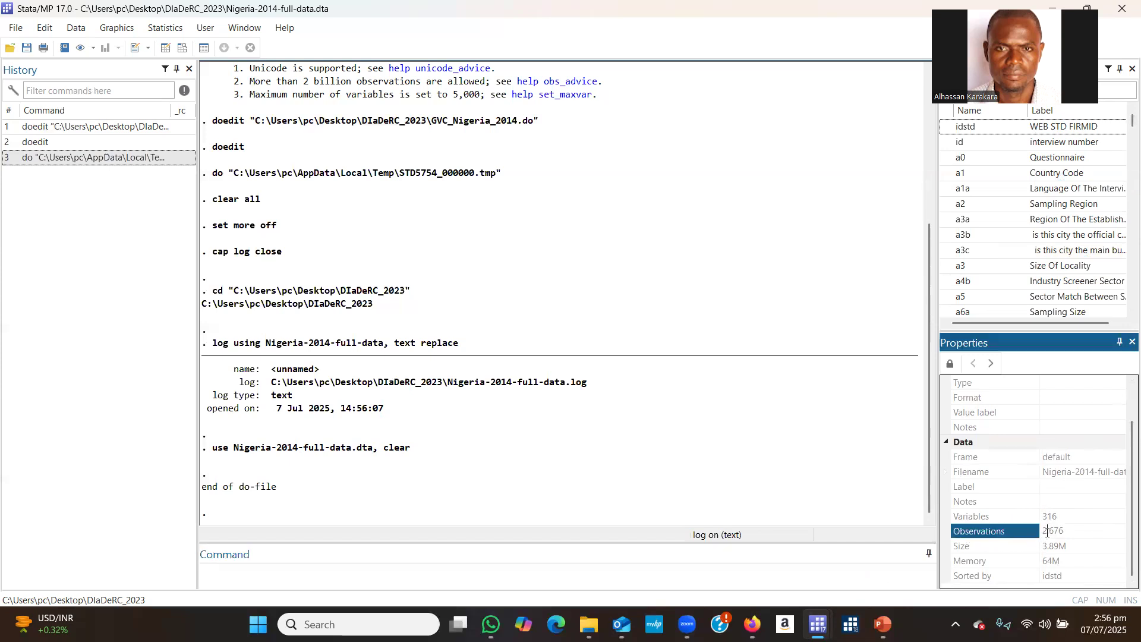
left_click(986, 515)
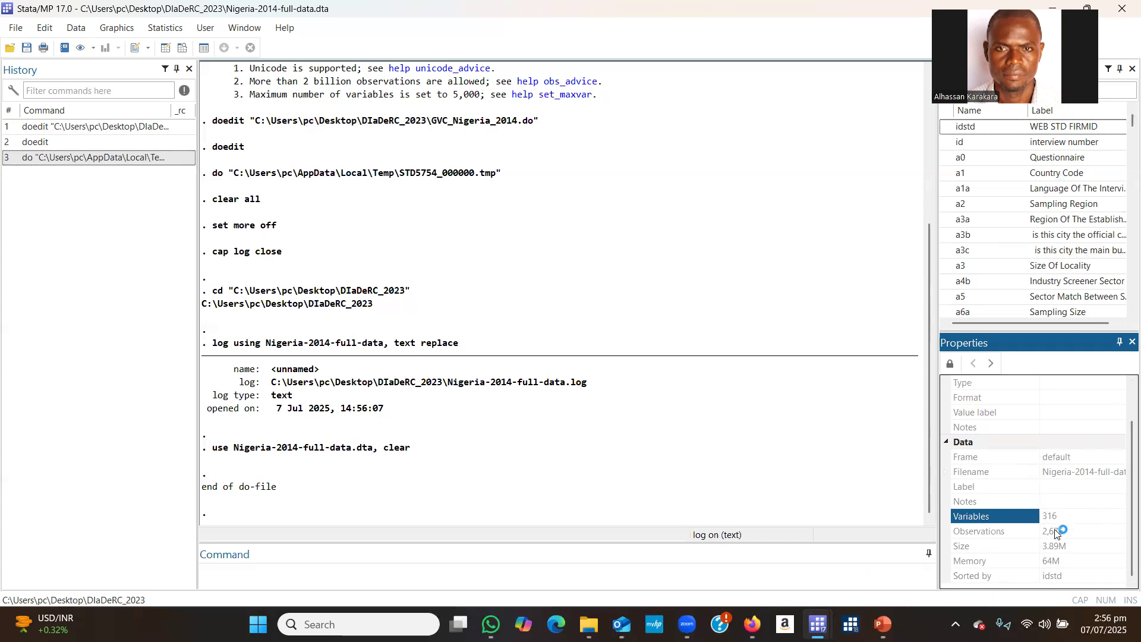
left_click(1003, 530)
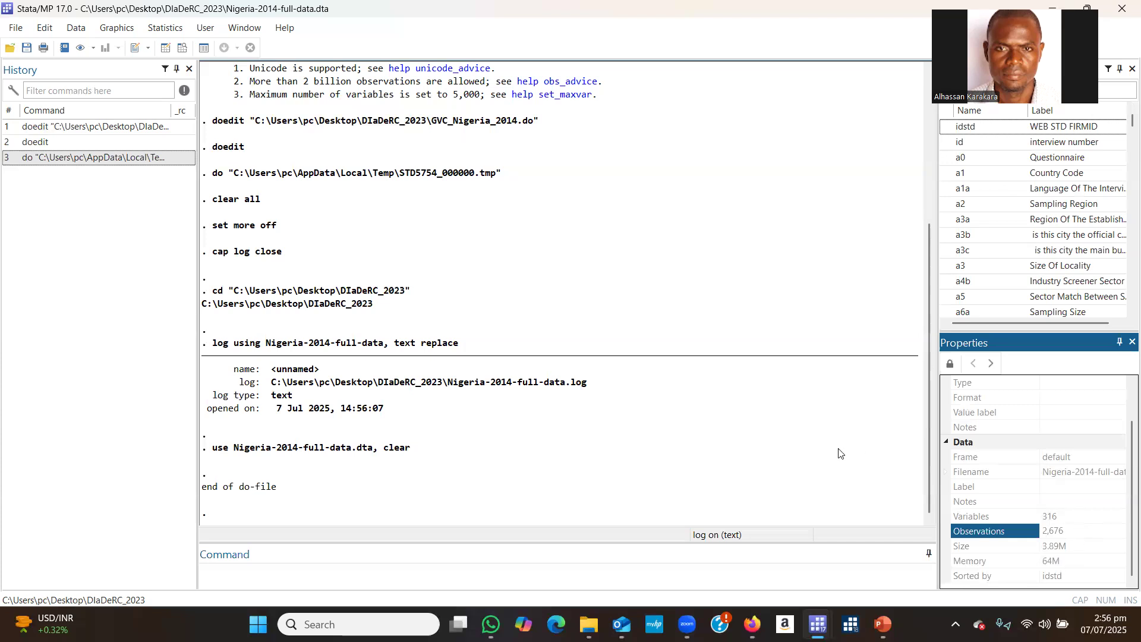
left_click(496, 482)
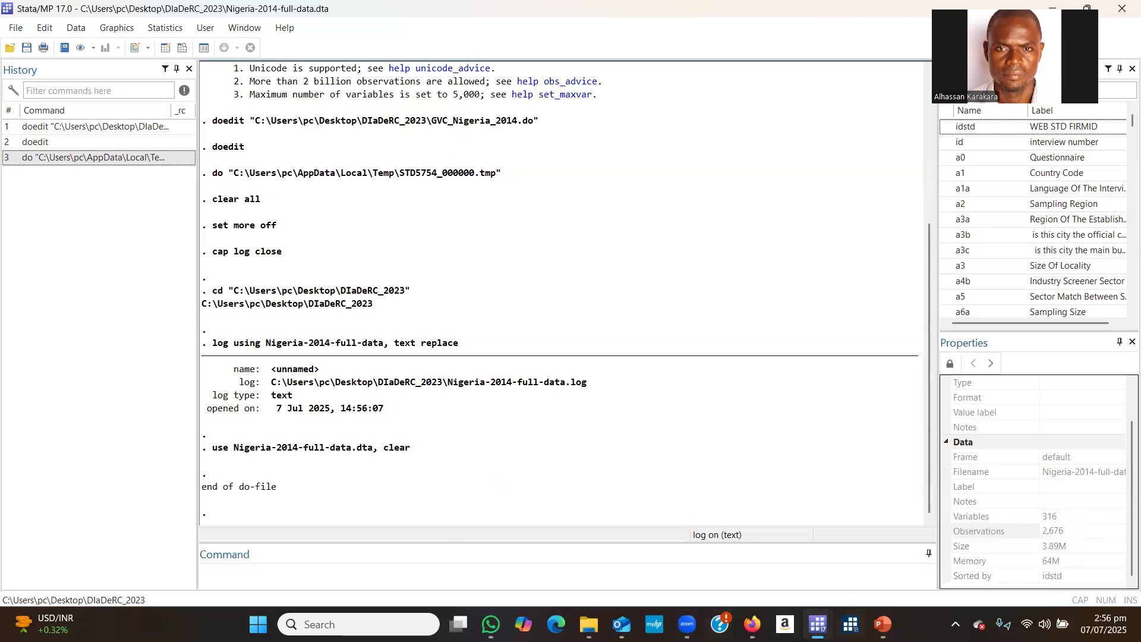
Return to the GVC_Nigeria_2014 do-file and add the abbreviated command d on line 15, below describe.
mouse_move(819, 614)
left_click(865, 550)
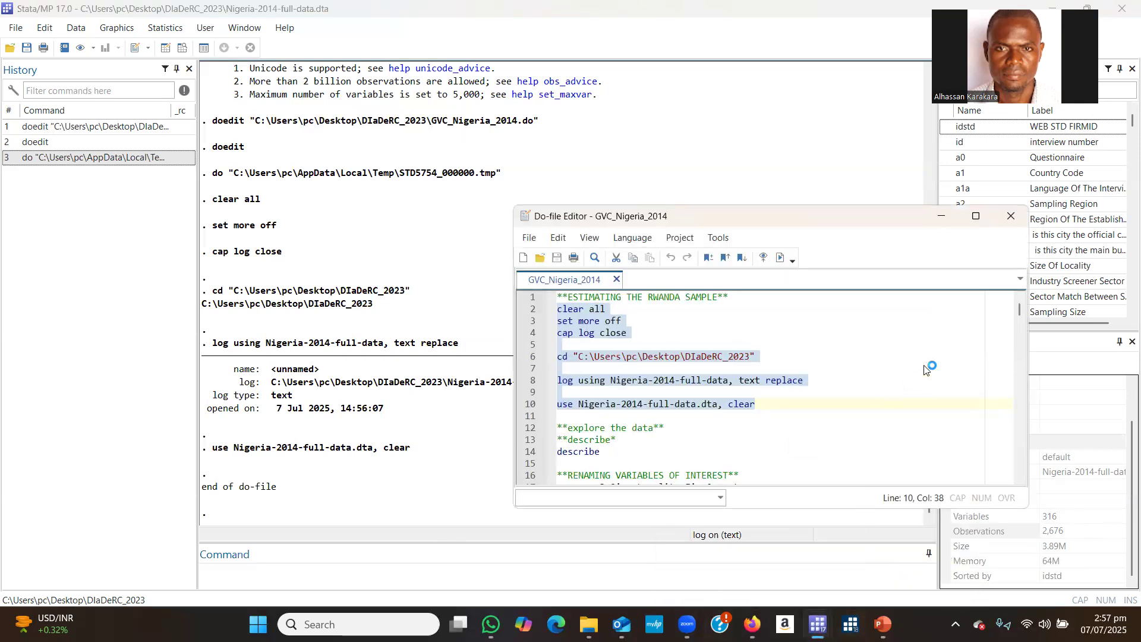
left_click(1019, 477)
left_click(1019, 477)
left_click(1019, 477)
left_click(1019, 477)
left_click(1019, 478)
left_click(1019, 477)
left_click(1019, 477)
left_click(1019, 478)
left_click(1019, 477)
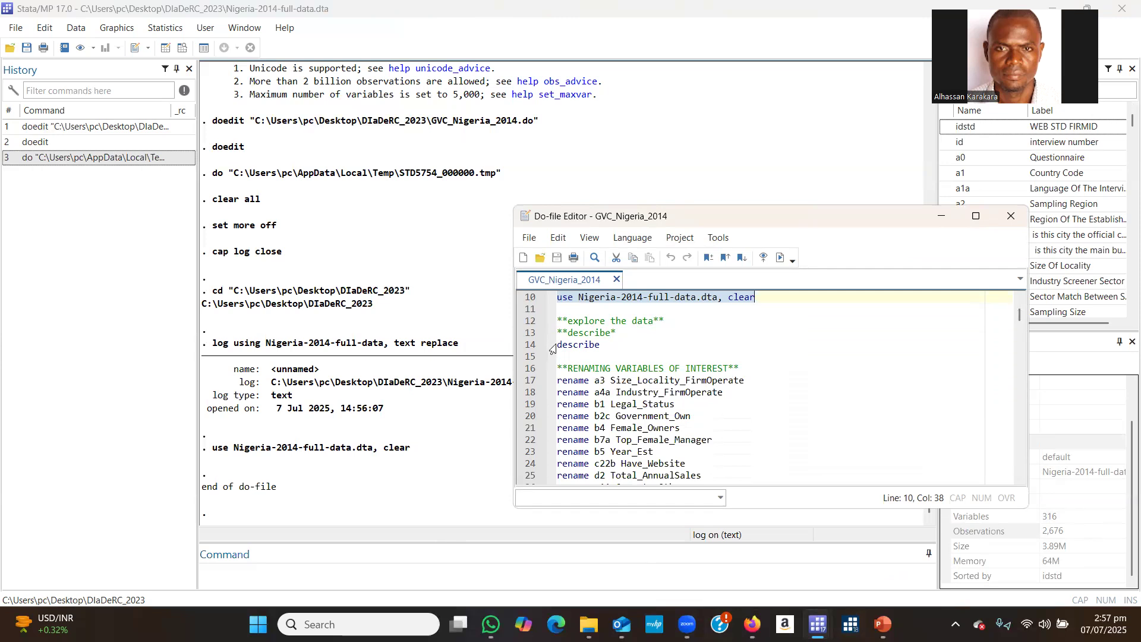
left_click_drag(558, 345, 609, 344)
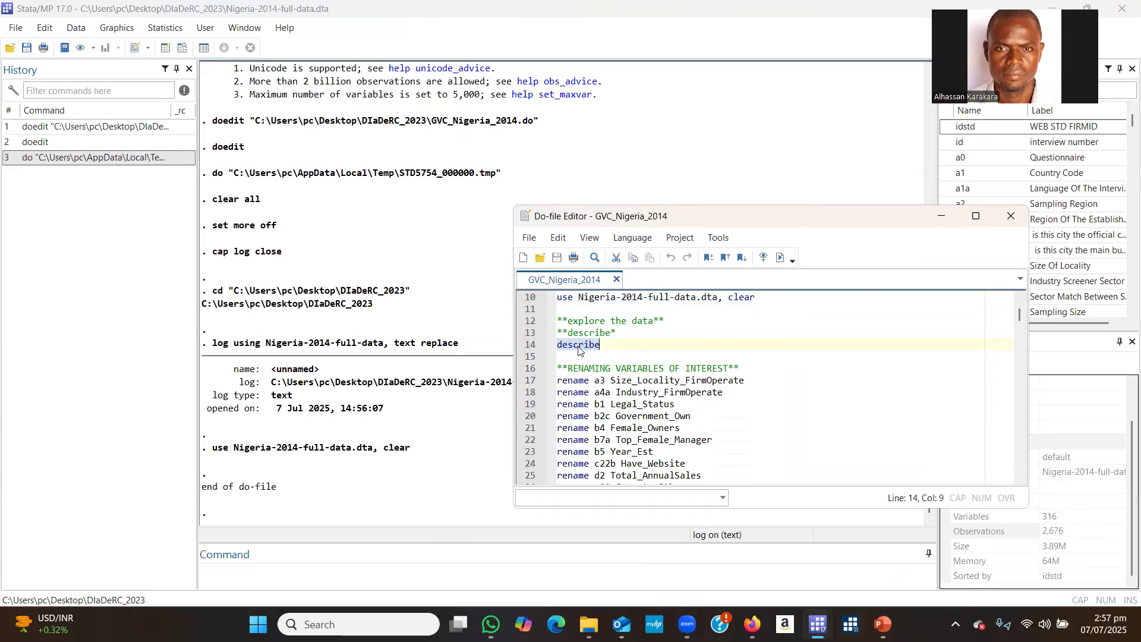
left_click(594, 357)
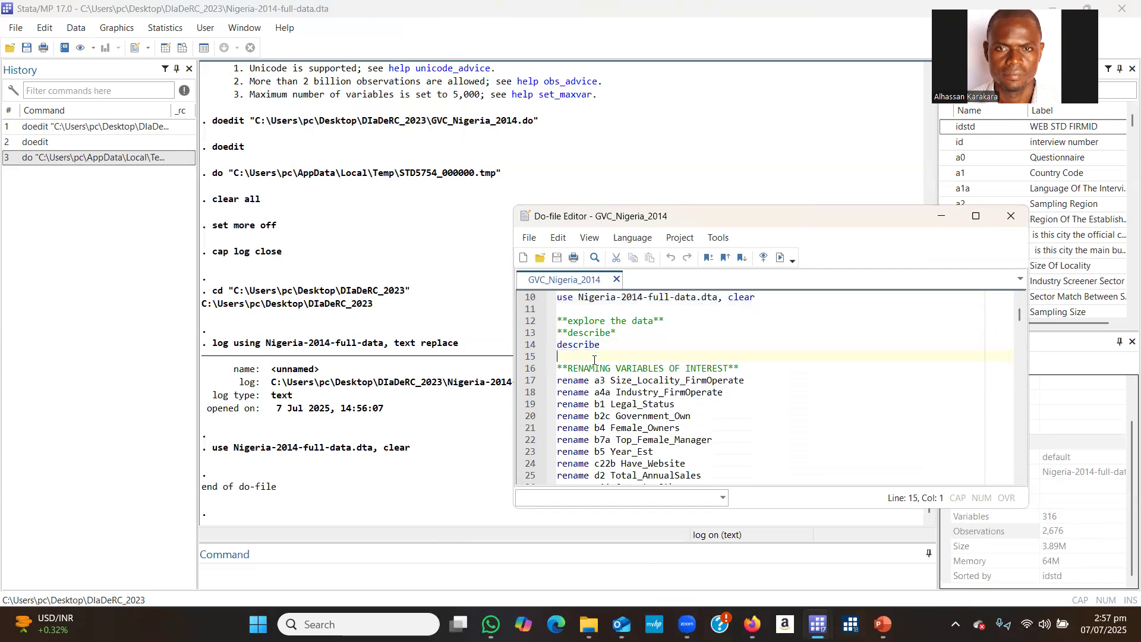
type("d")
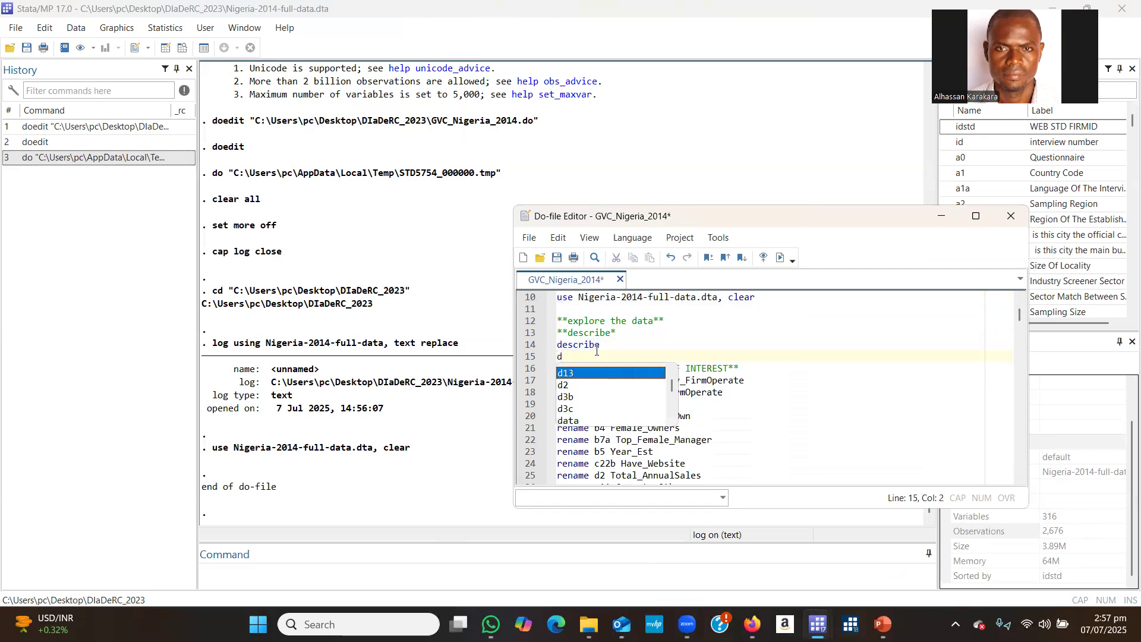
key("Escape")
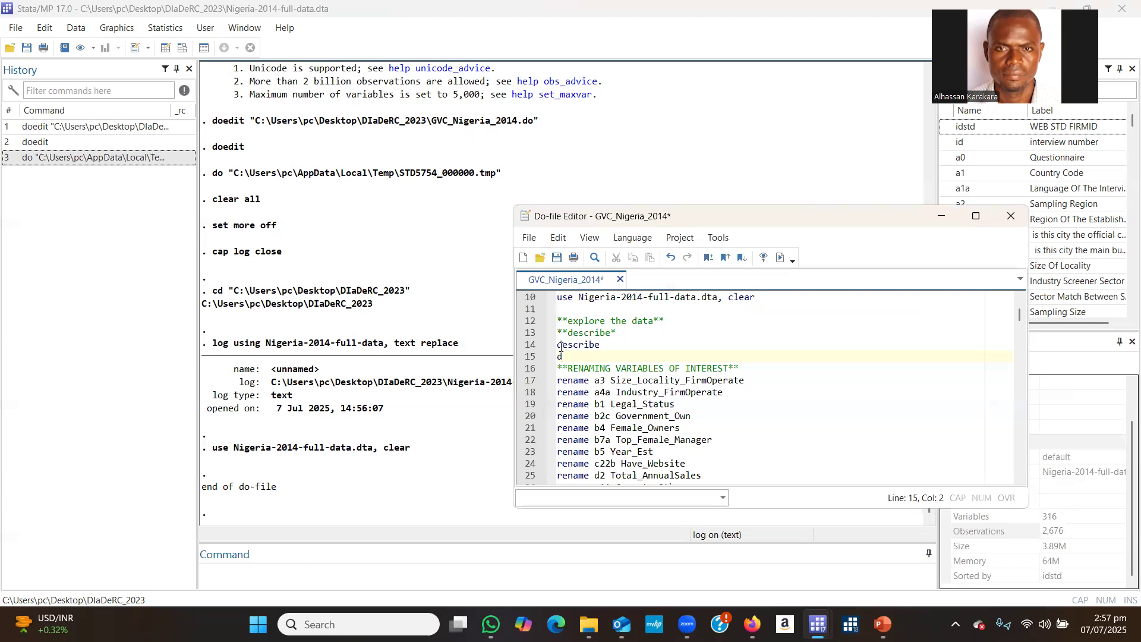
Execute only the describe command on line 14 and minimize the do-file editor to uncover the results.
left_click_drag(558, 344, 603, 344)
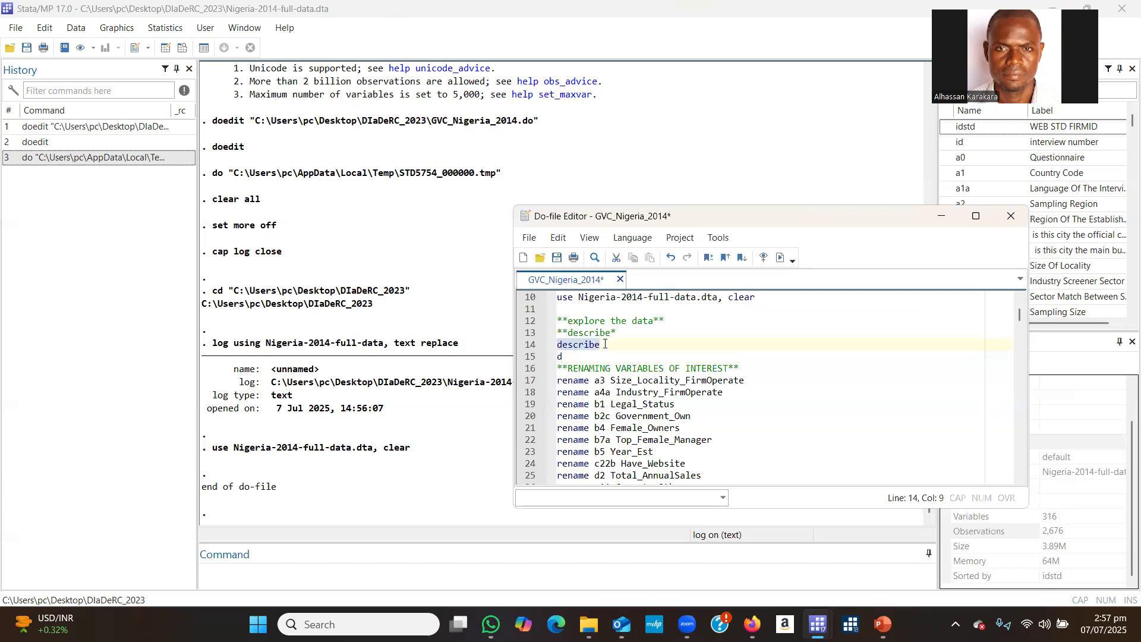
left_click(781, 257)
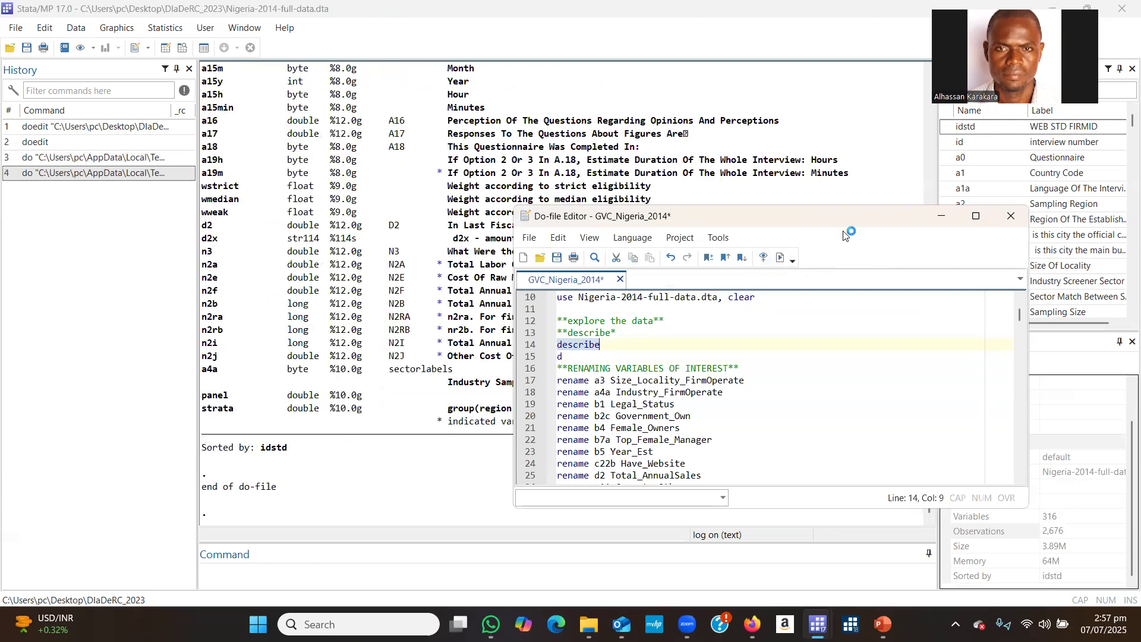
left_click(941, 216)
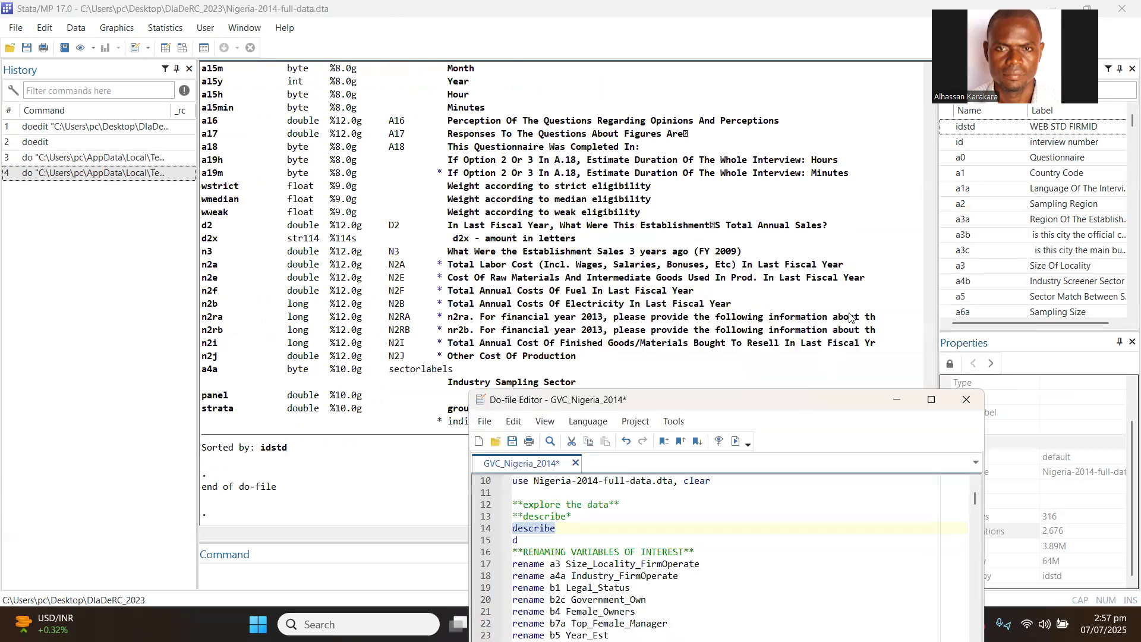
Examine the describe output back to its header, including variable names, storage types and labels such as Number Of Establishments In The Firm.
scroll(898, 255, "up", 9)
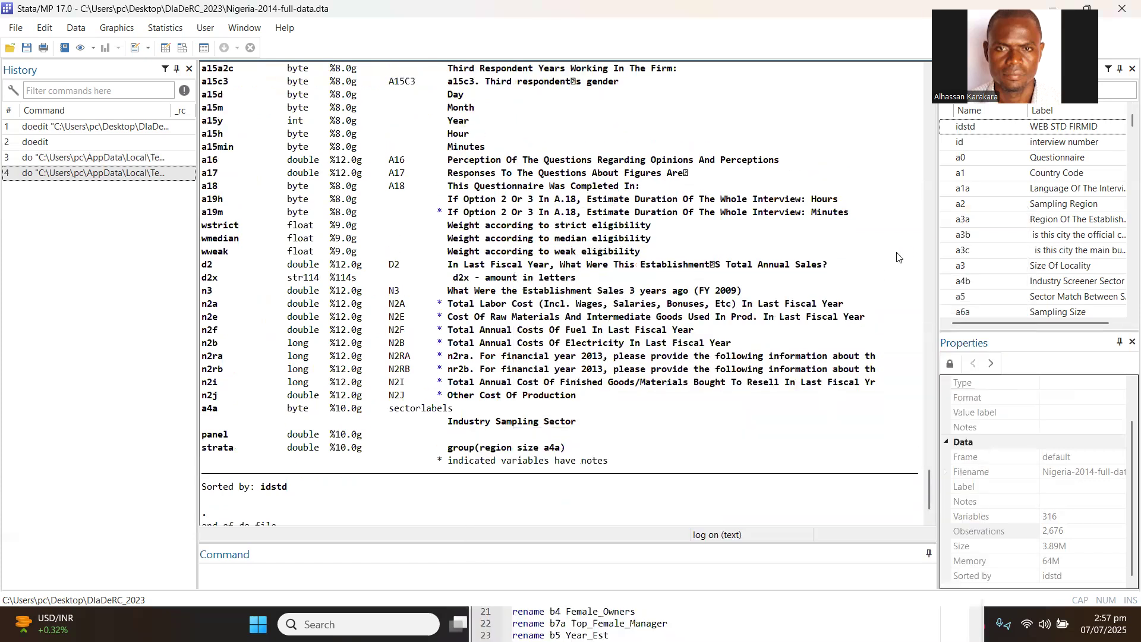
scroll(898, 256, "up", 20)
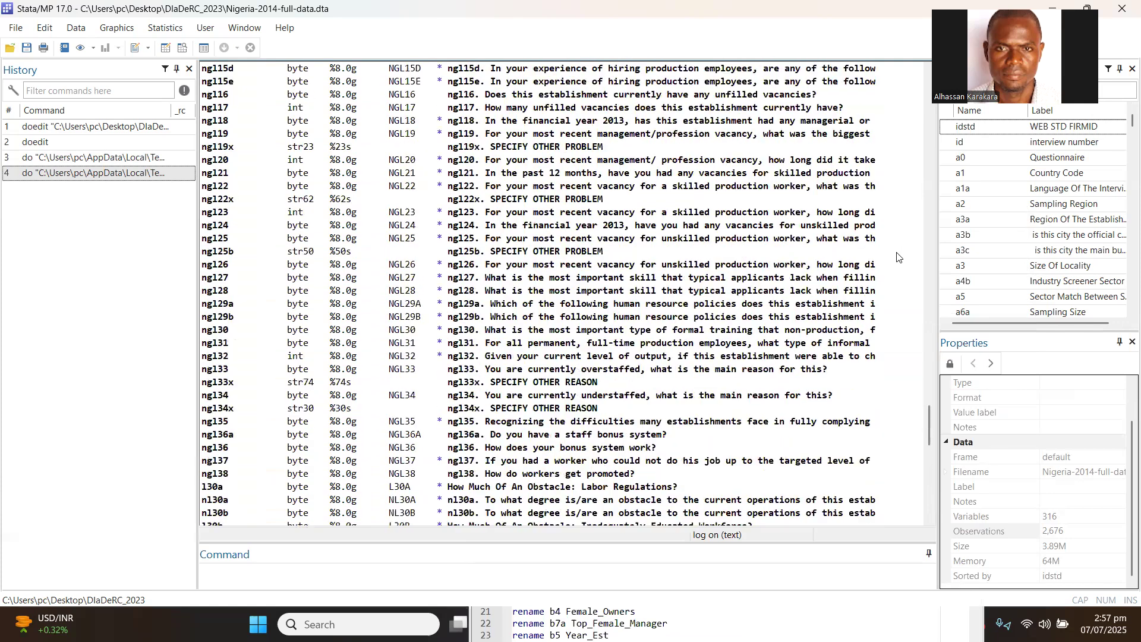
scroll(898, 255, "up", 20)
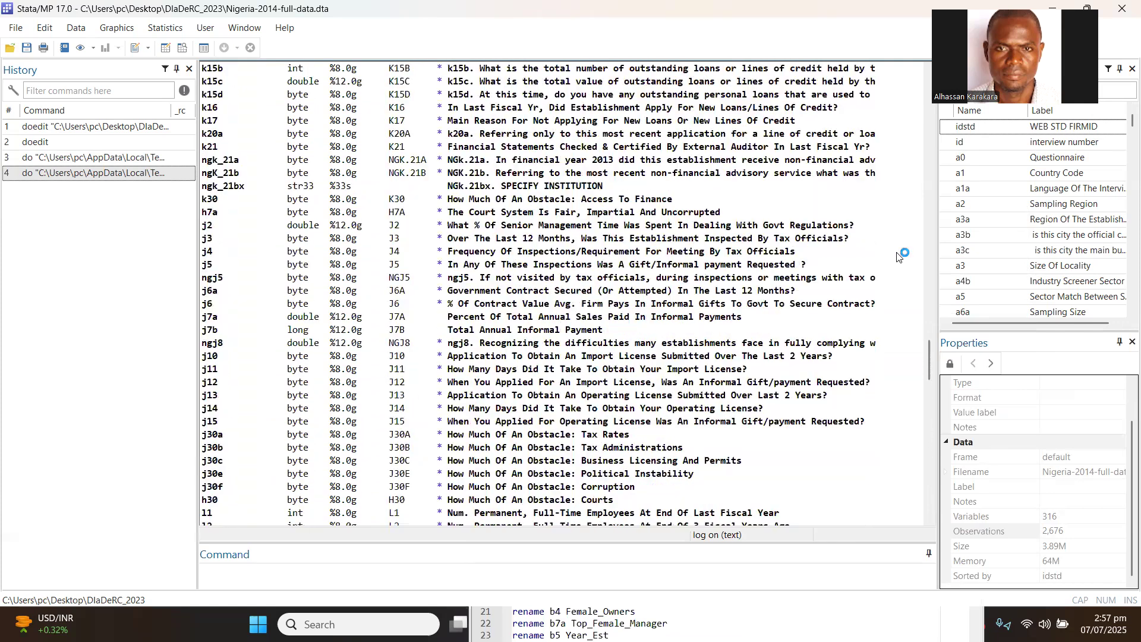
scroll(898, 255, "up", 20)
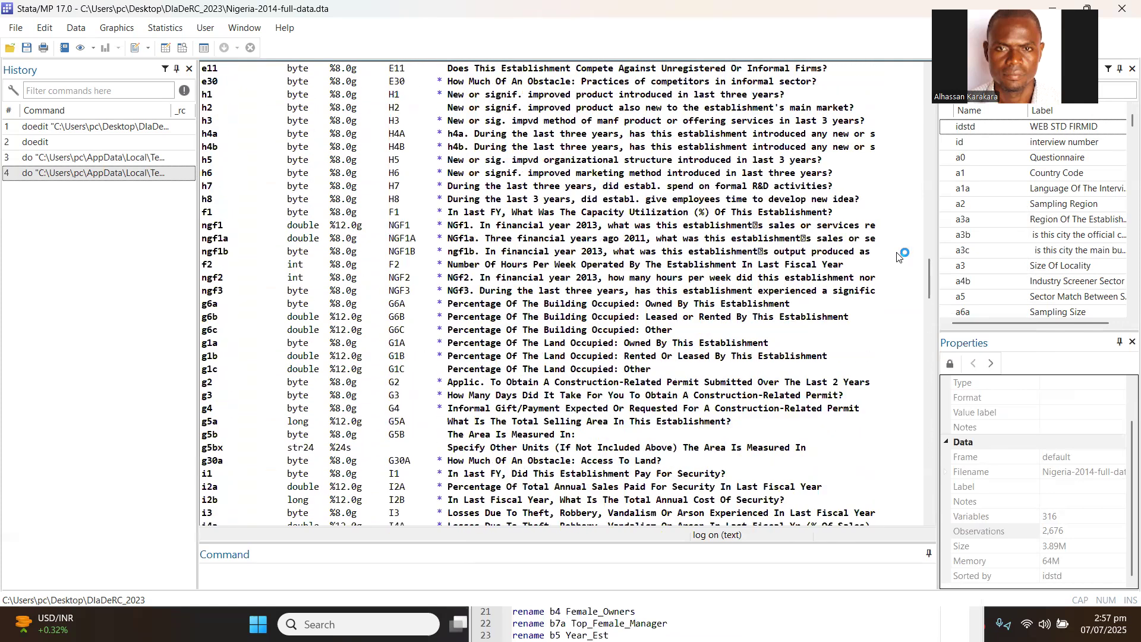
scroll(898, 255, "up", 9)
scroll(898, 256, "up", 12)
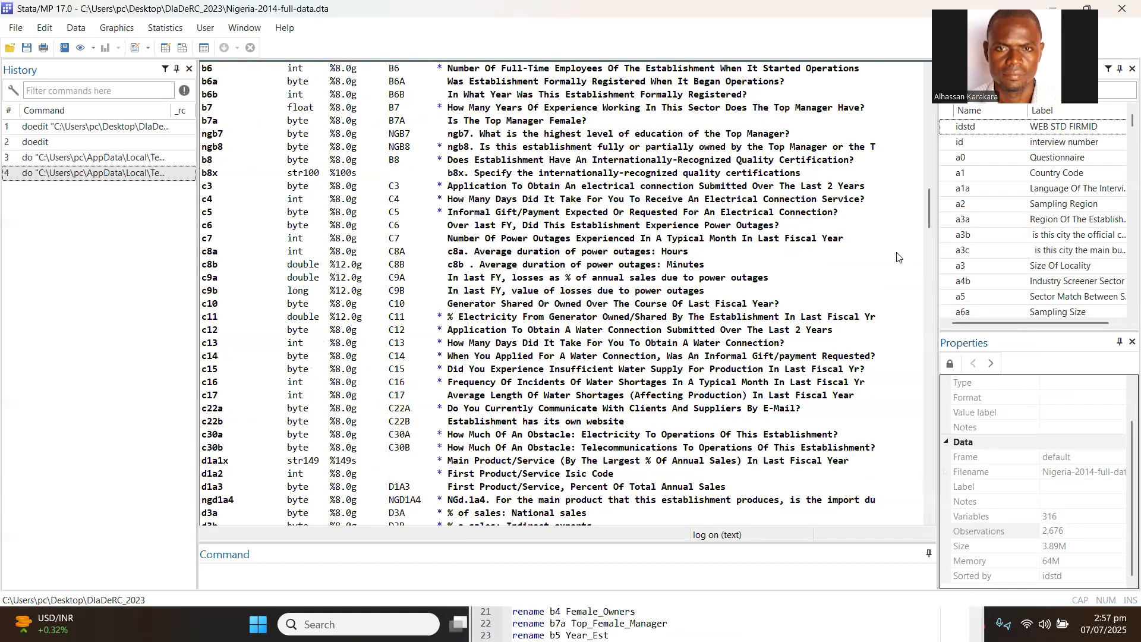
scroll(897, 256, "up", 15)
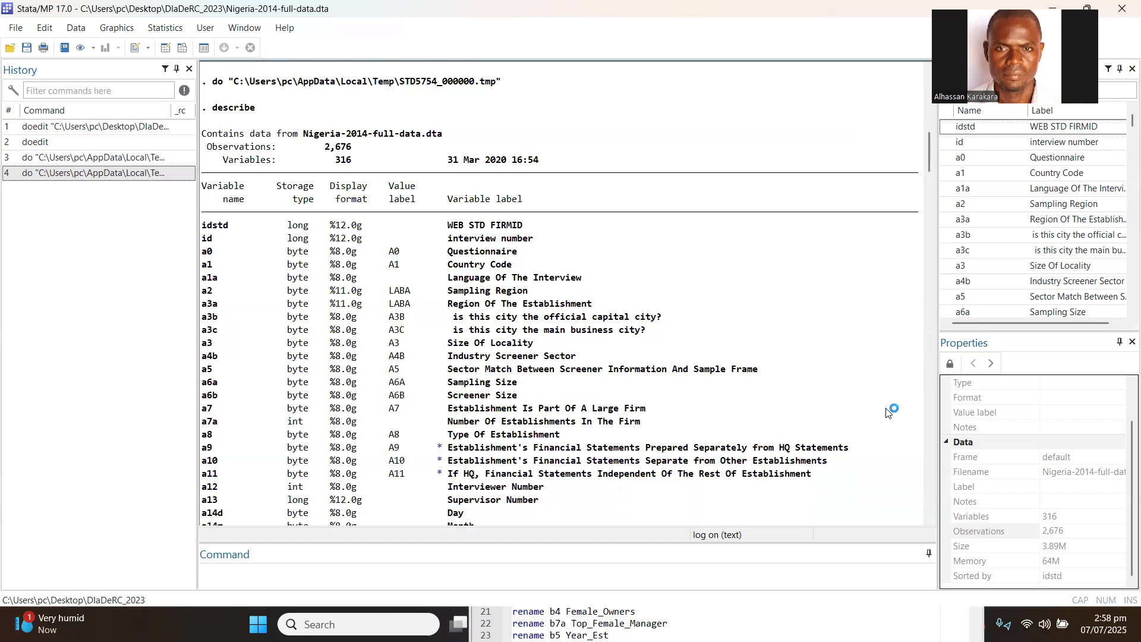
left_click_drag(448, 343, 642, 345)
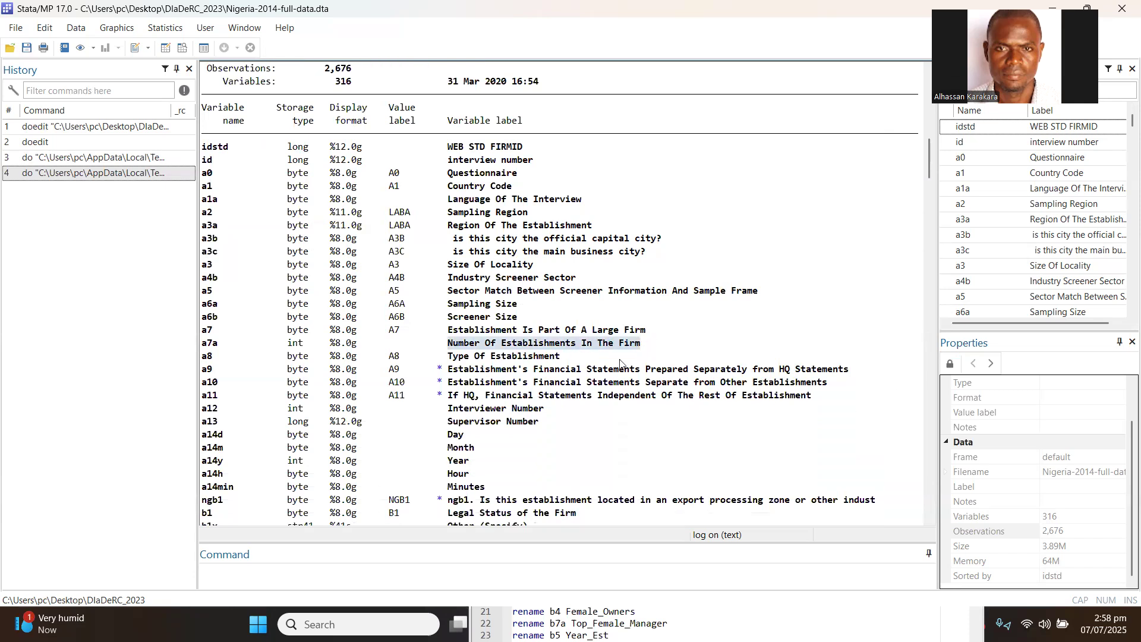
Examine further variable labels in the describe output, highlighting Legal Status of the Firm and Year Establishment Began Operations.
scroll(753, 438, "down", 6)
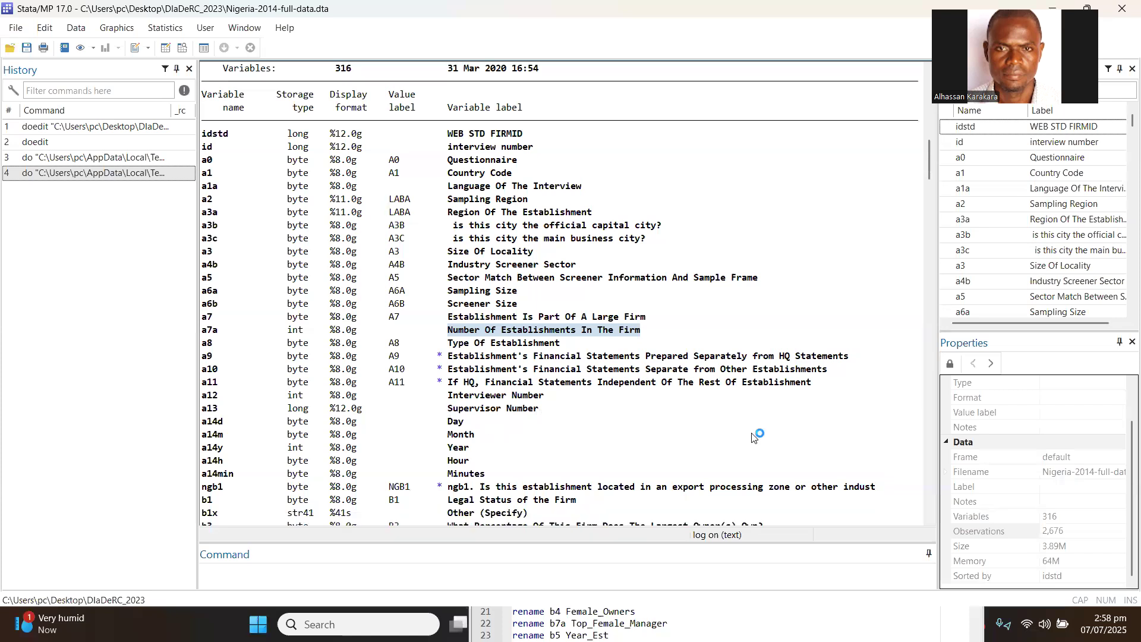
scroll(753, 438, "down", 2)
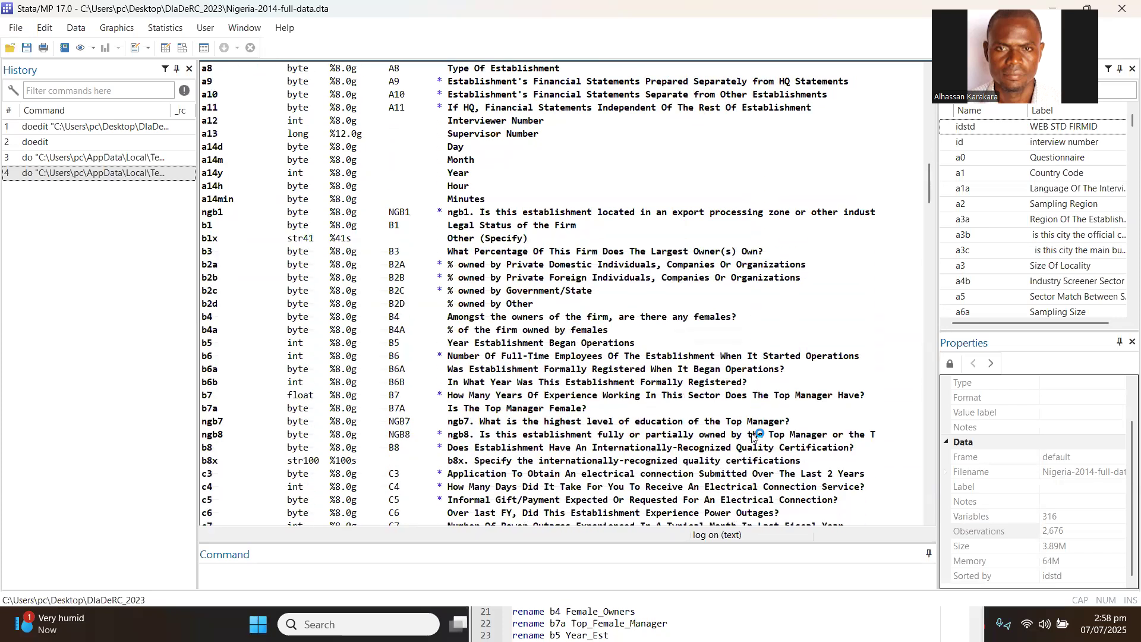
left_click_drag(444, 213, 577, 220)
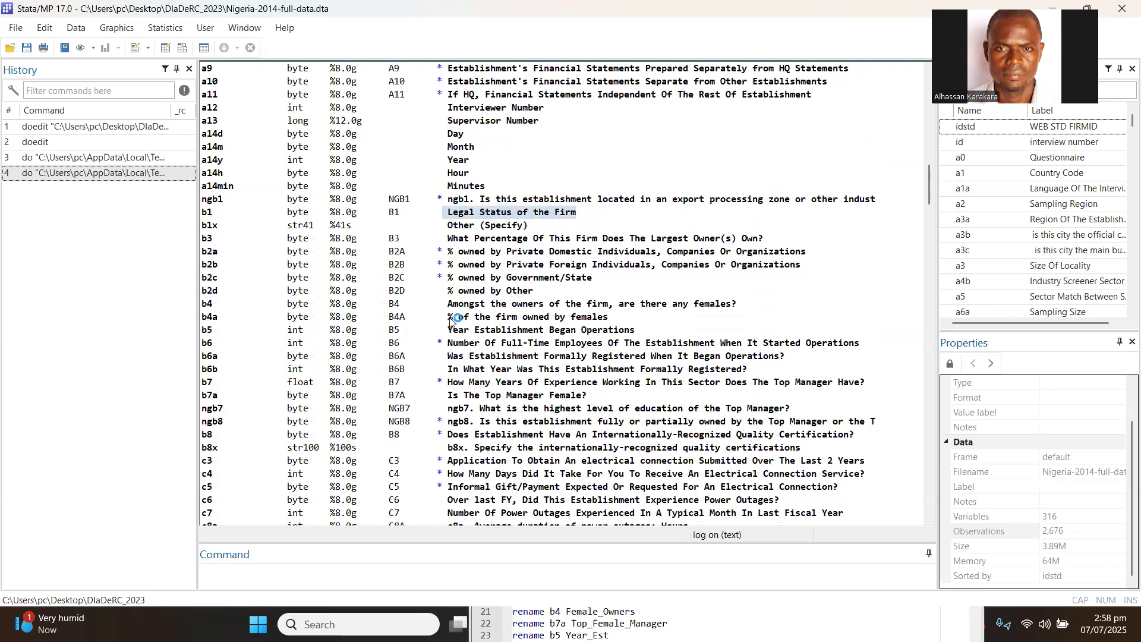
left_click_drag(447, 331, 641, 331)
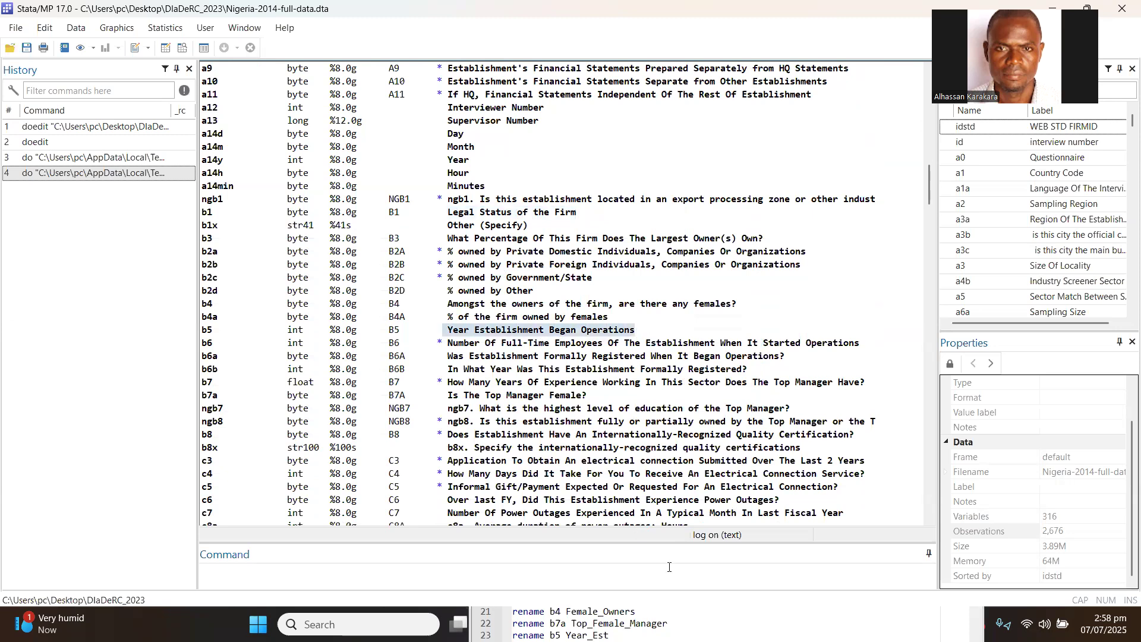
Bring the GVC_Nigeria_2014 do-file back, move its window up so the rename section is readable, and save it.
left_click(818, 624)
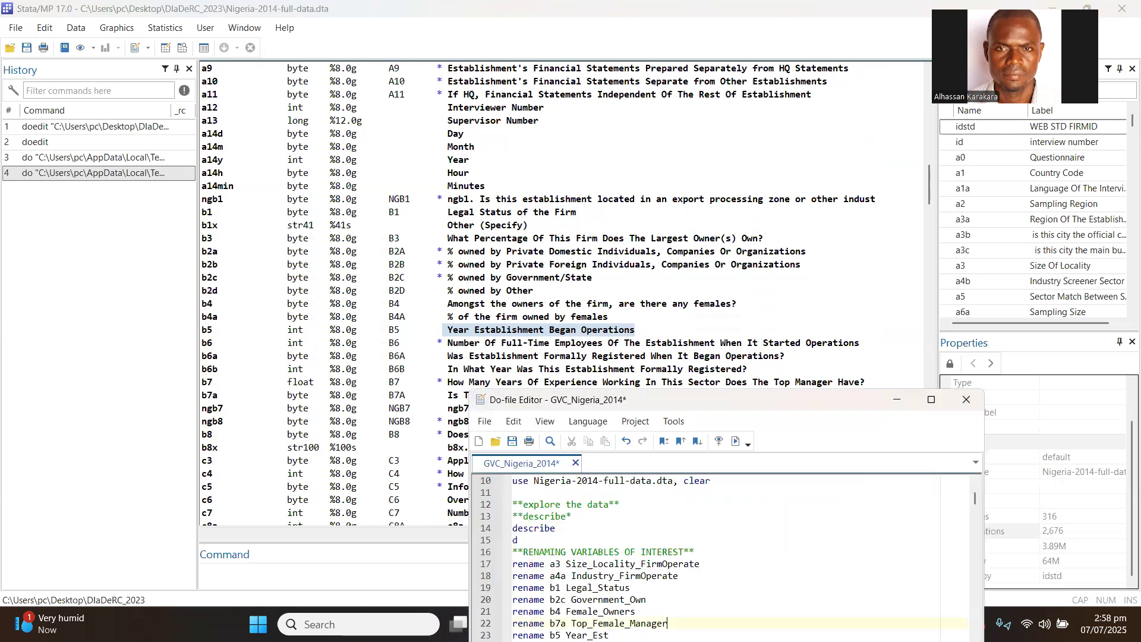
left_click_drag(801, 398, 776, 189)
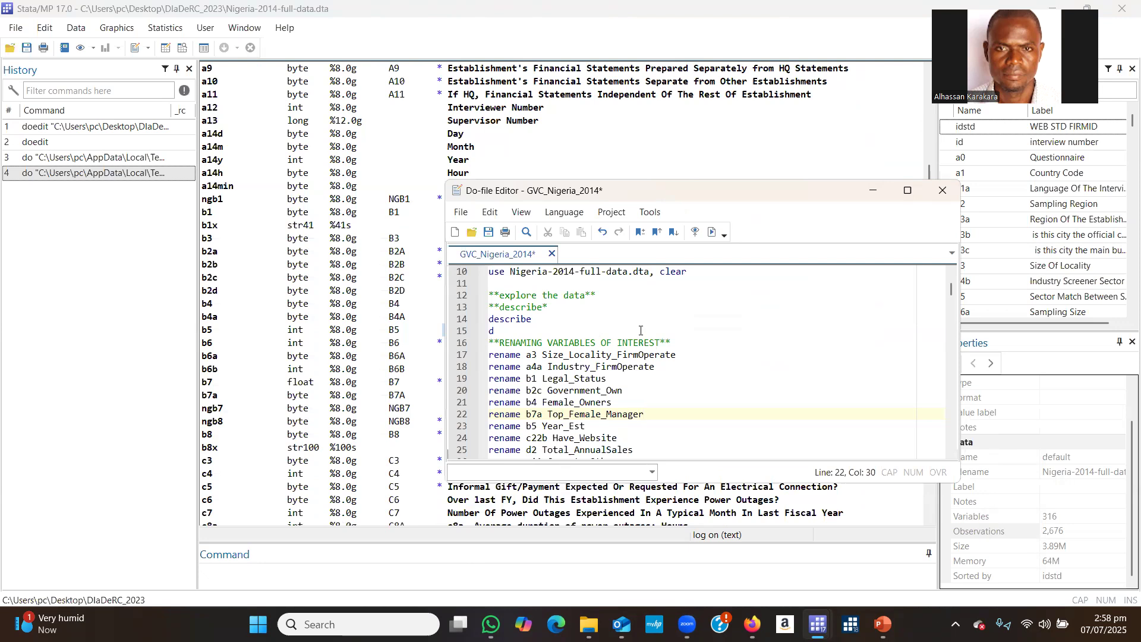
left_click(488, 231)
Review the new names in the rename commands on lines 20 to 26, from Government_Own to Compete_Others.
left_click(952, 453)
left_click(951, 453)
left_click(951, 453)
left_click(952, 454)
left_click(951, 454)
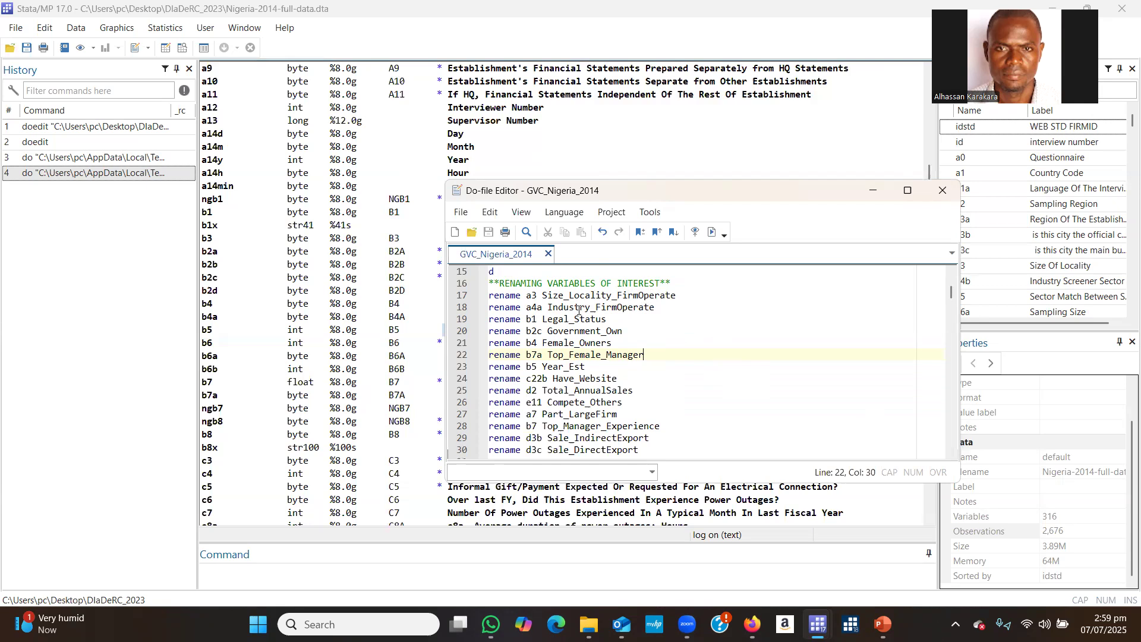
left_click_drag(541, 319, 624, 330)
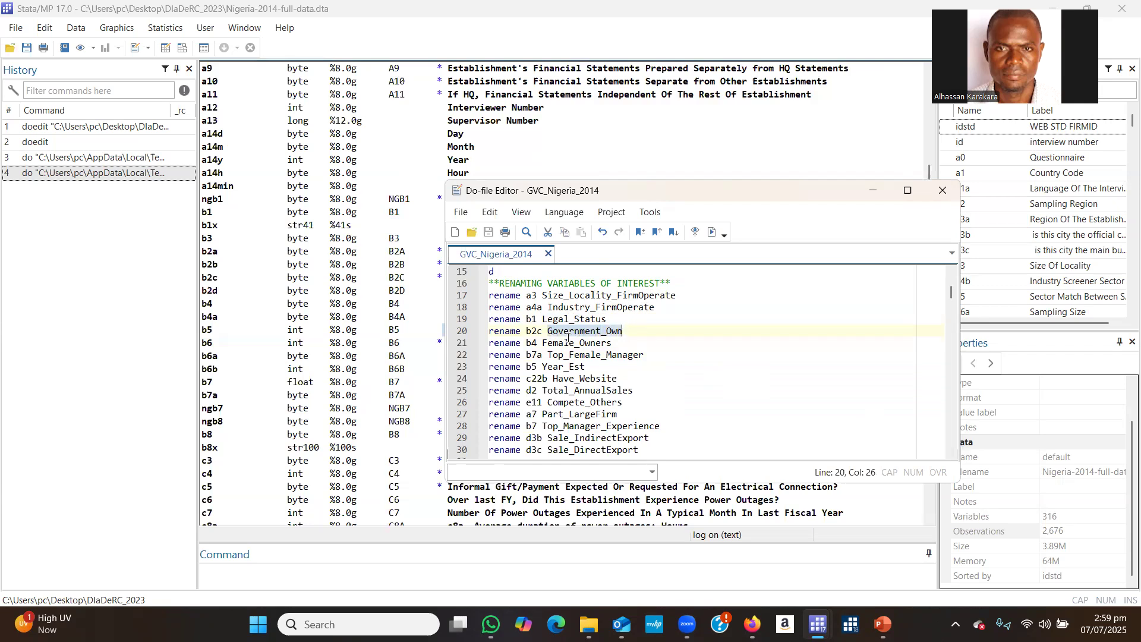
left_click_drag(542, 342, 615, 341)
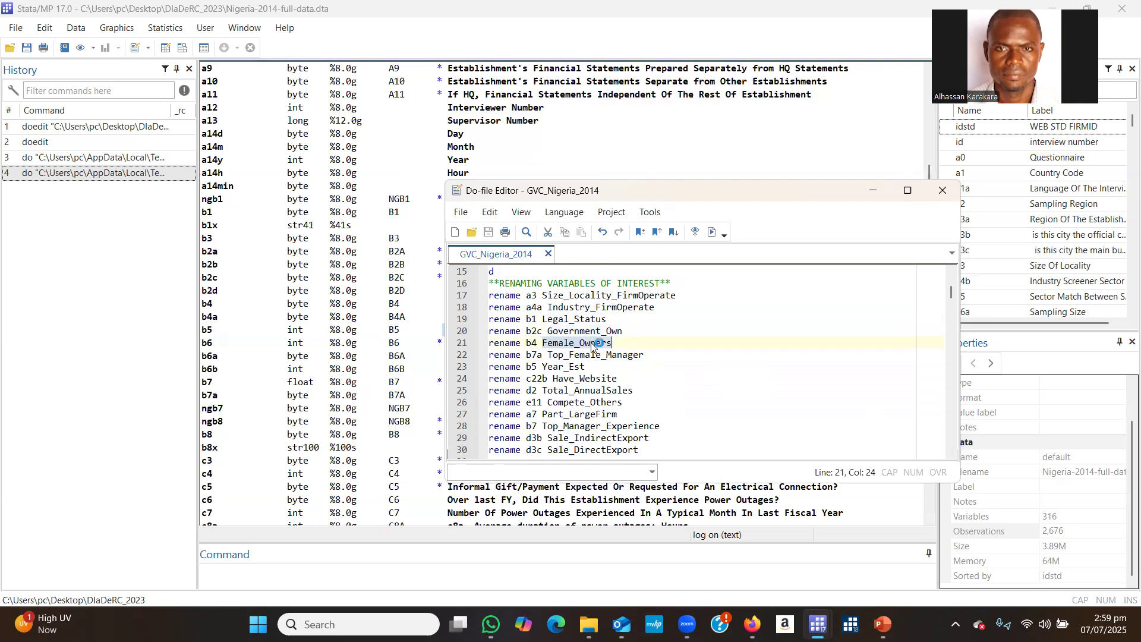
left_click_drag(547, 354, 643, 356)
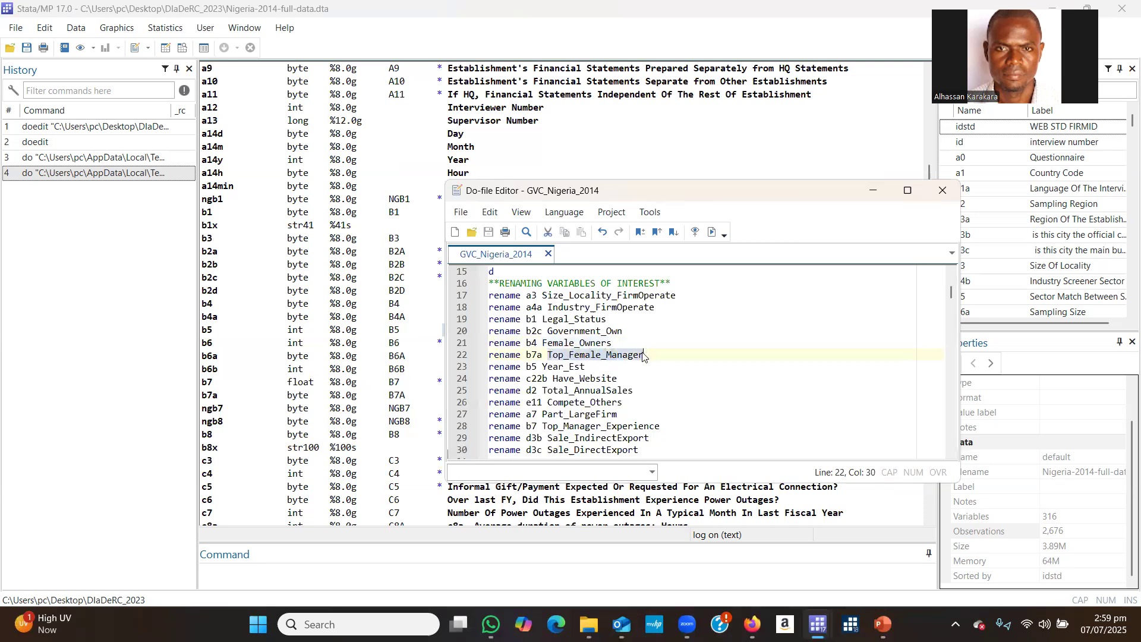
left_click(542, 366)
double_click(562, 364)
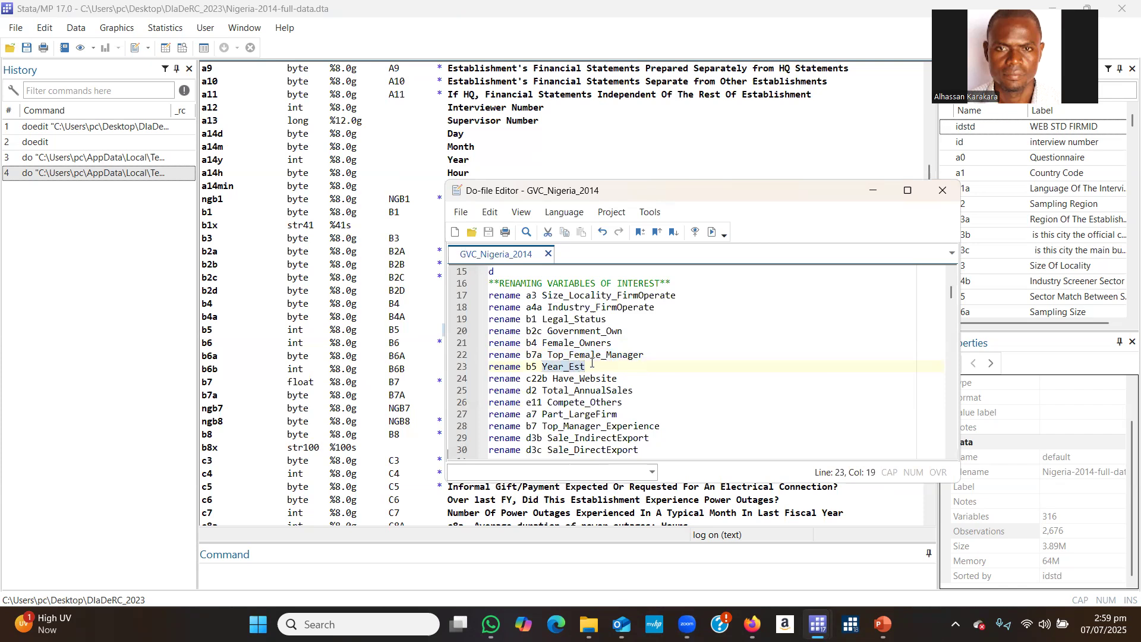
left_click_drag(552, 379, 621, 375)
left_click_drag(543, 390, 641, 391)
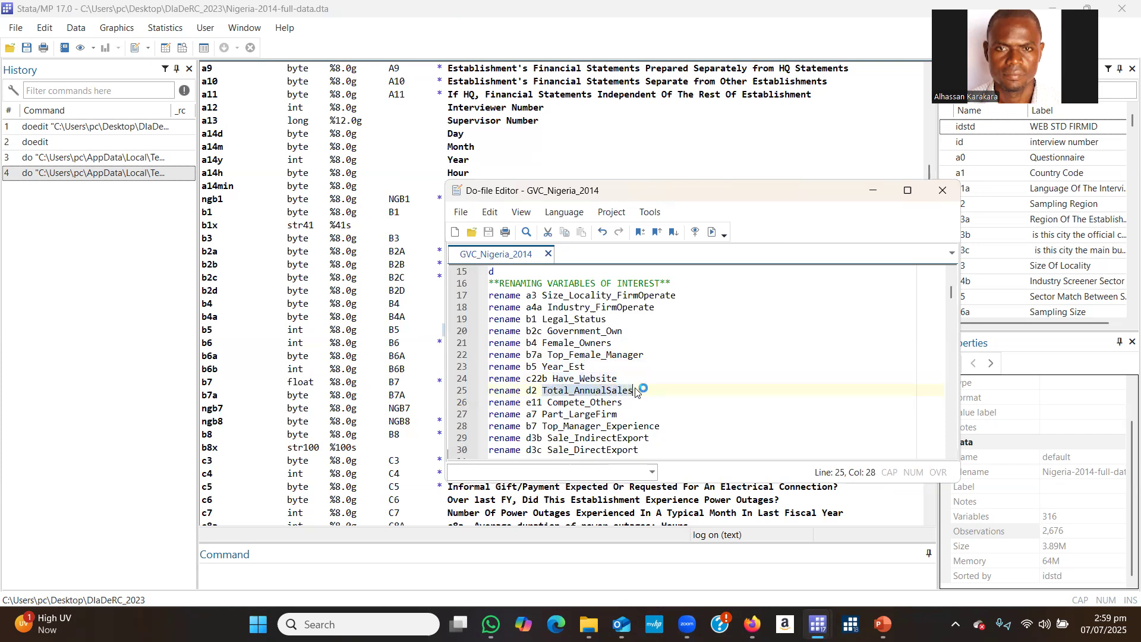
left_click_drag(548, 403, 624, 403)
left_click(693, 391)
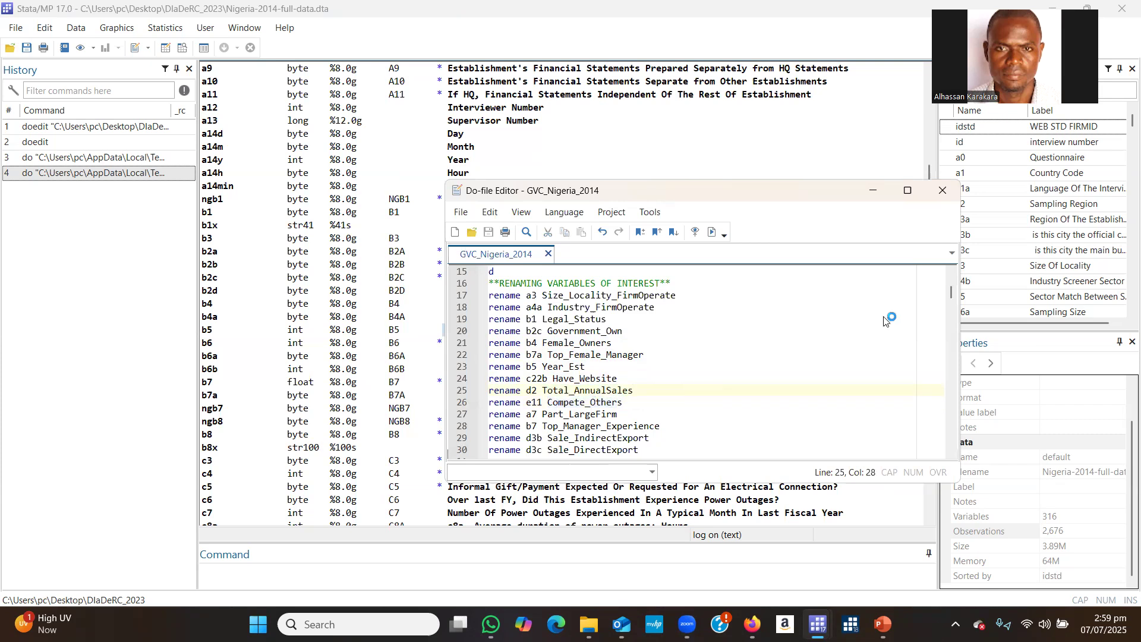
Review the original variable names a3, a4a and b1 in the rename commands on lines 17 to 19.
scroll(950, 295, "up", 5)
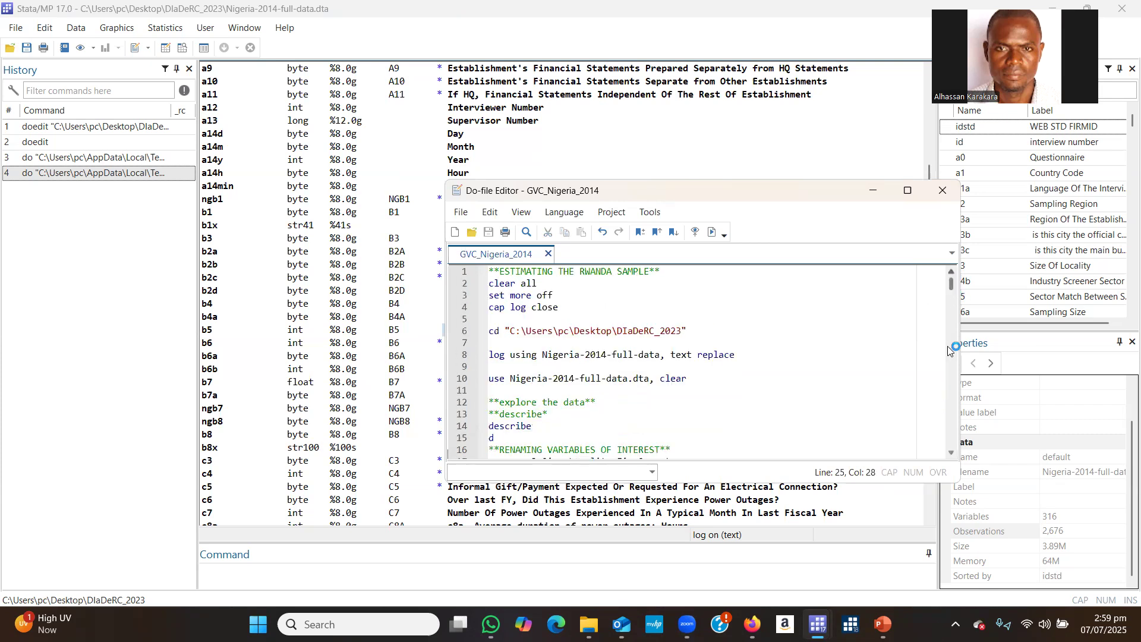
scroll(953, 452, "down", 4)
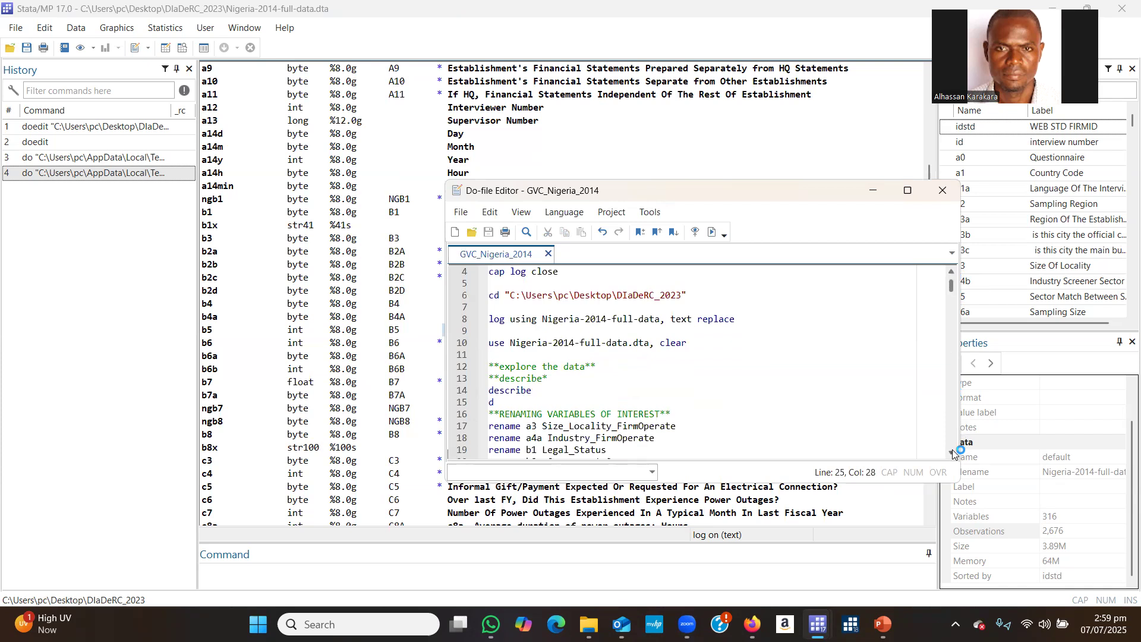
scroll(952, 451, "down", 4)
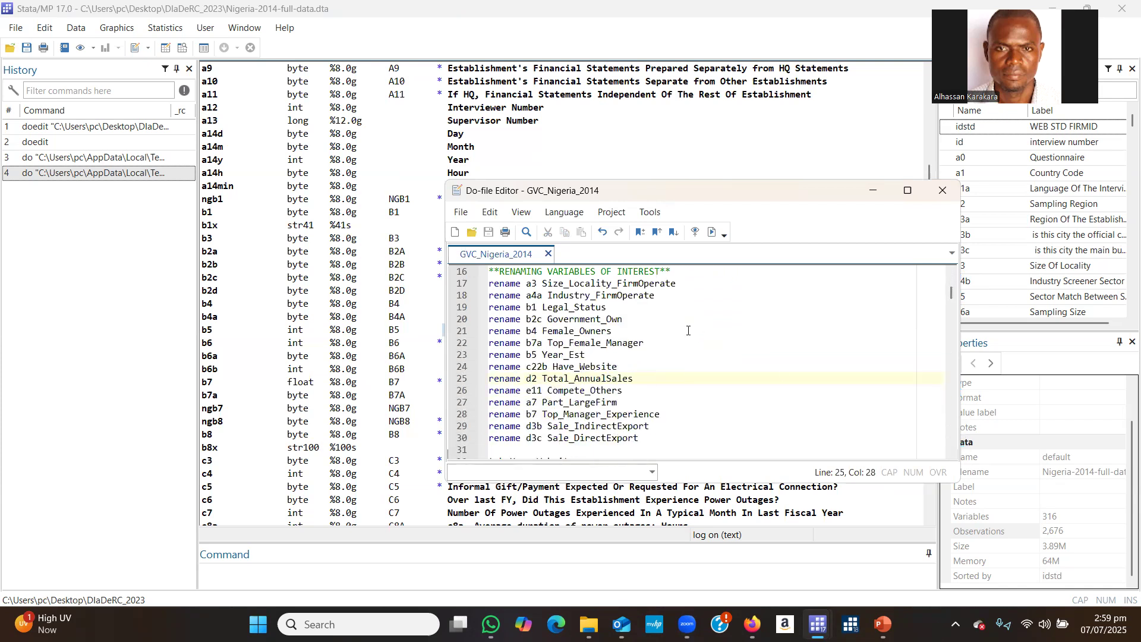
double_click(534, 283)
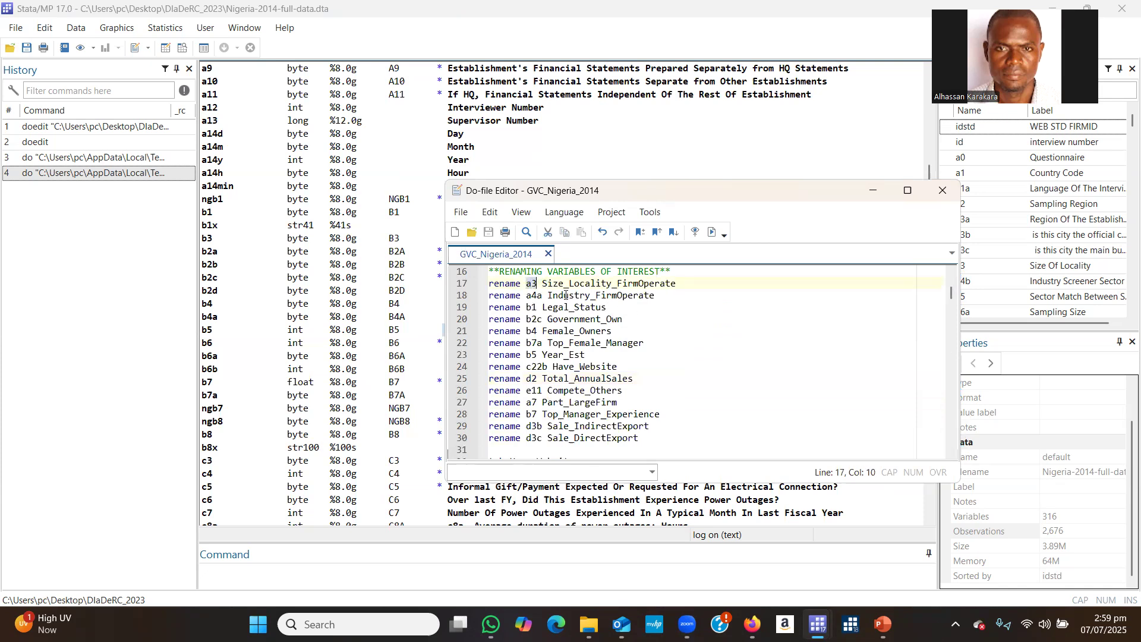
left_click(531, 295)
double_click(532, 296)
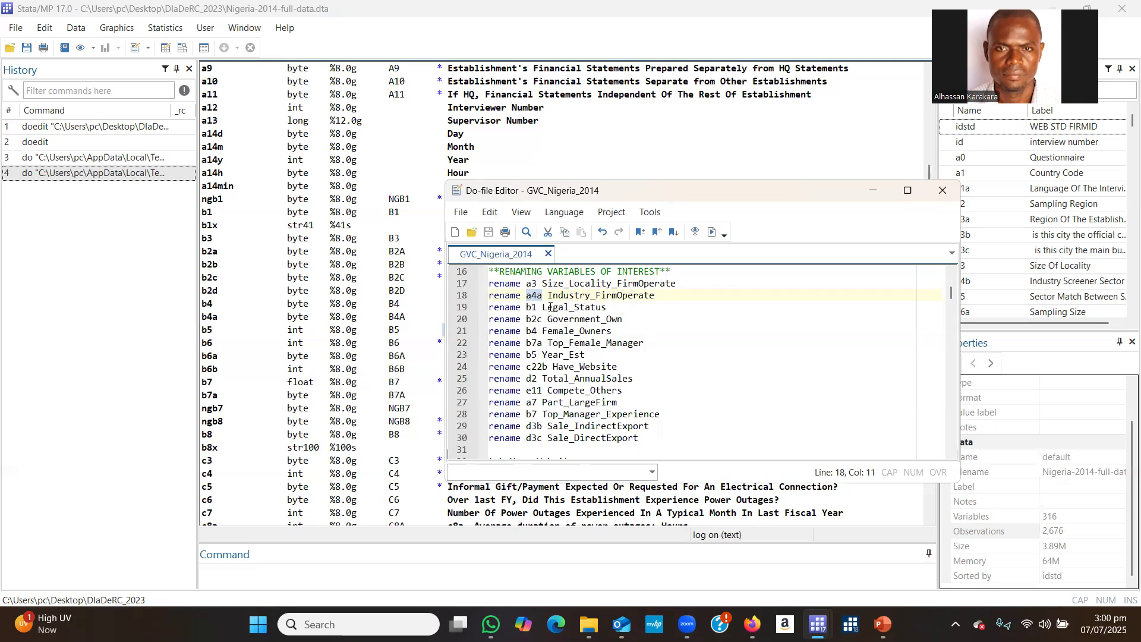
double_click(529, 308)
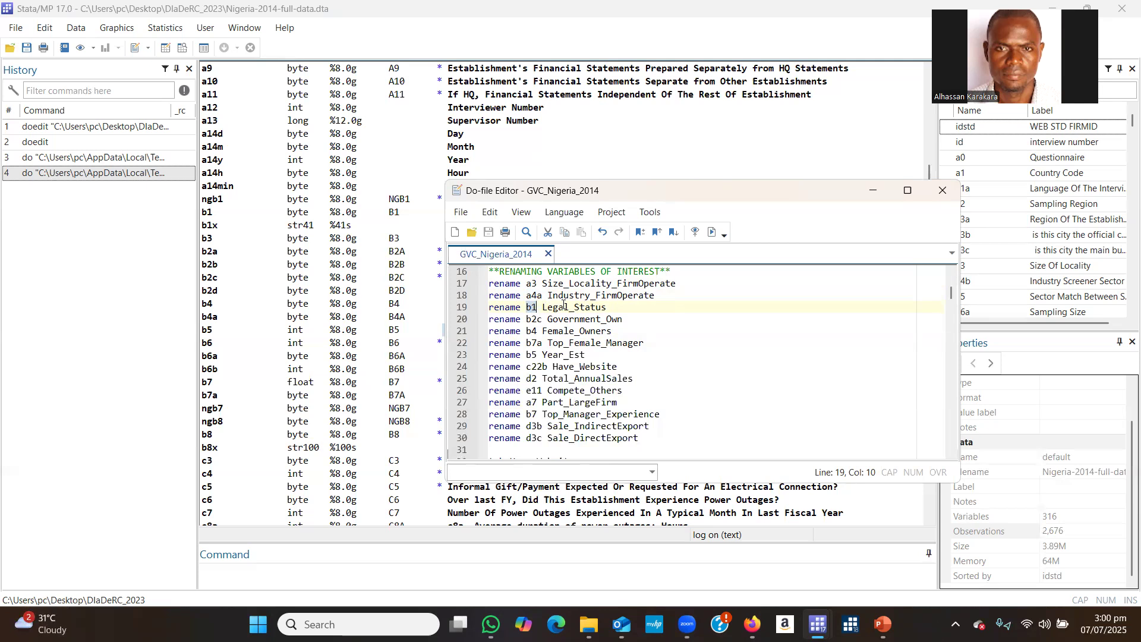
left_click(646, 315)
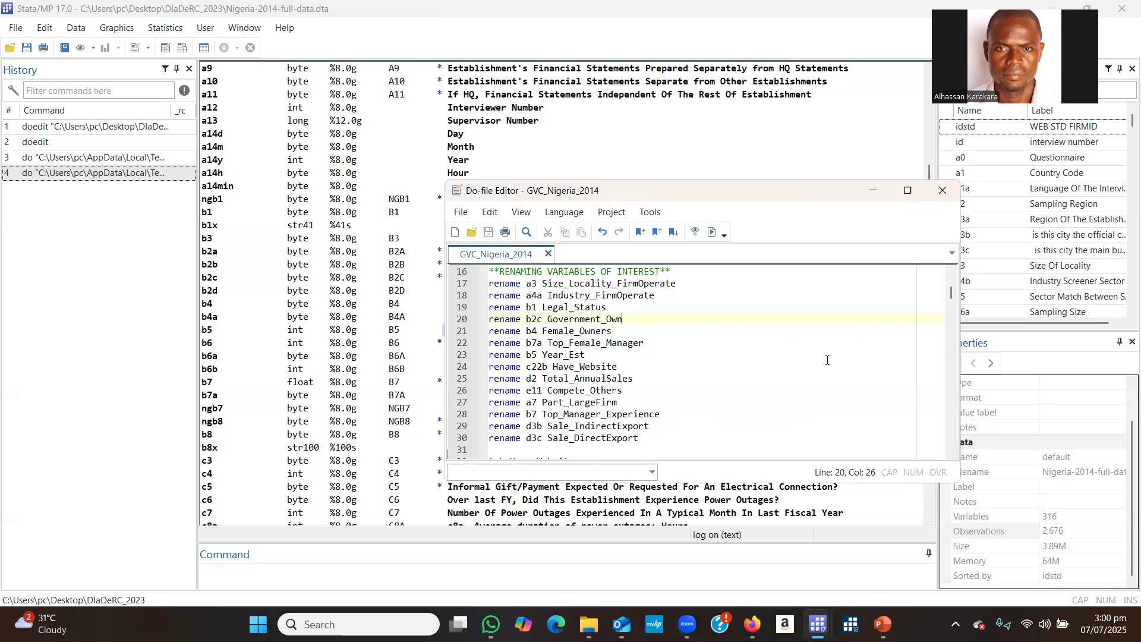
Execute only the line 17 command that renames a3 to Size_Locality_FirmOperate.
left_click_drag(490, 283, 677, 282)
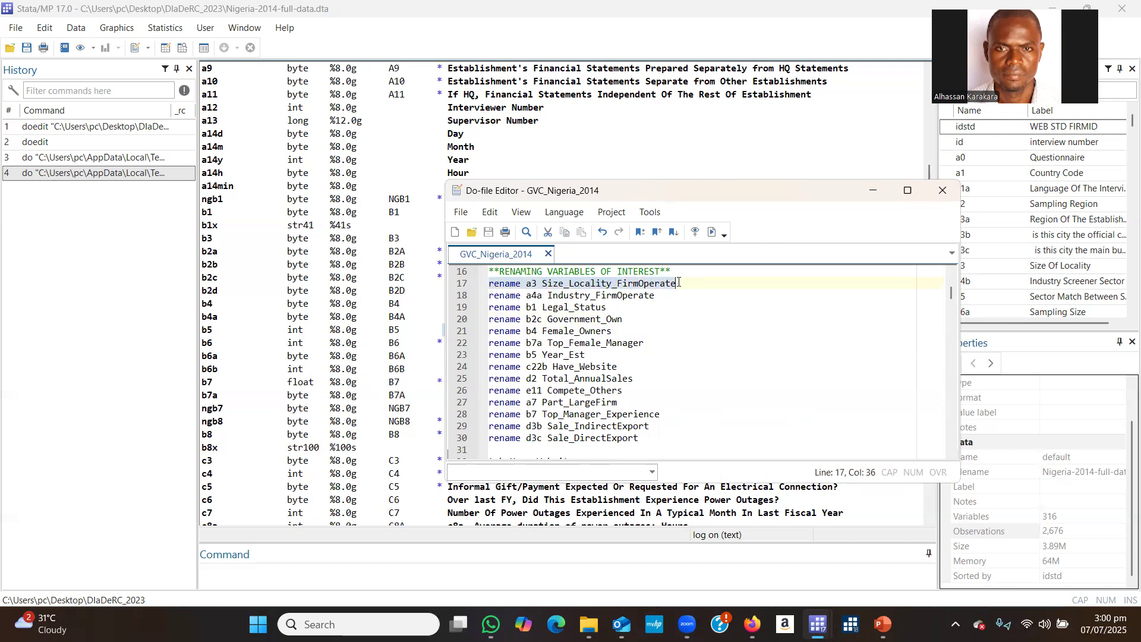
left_click(494, 283)
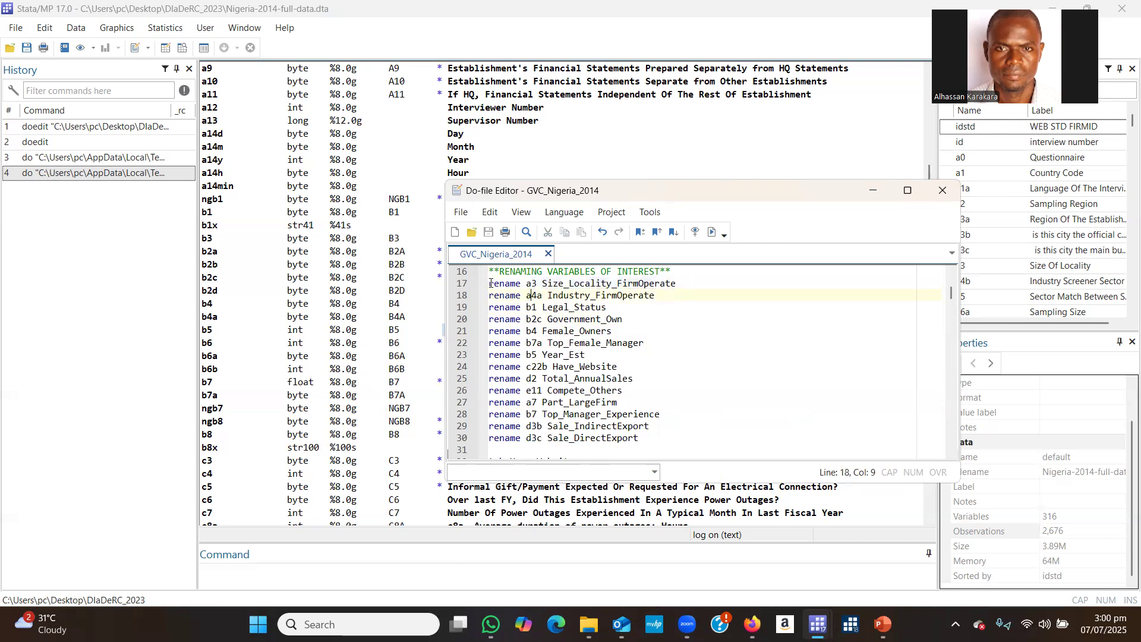
left_click_drag(491, 283, 677, 285)
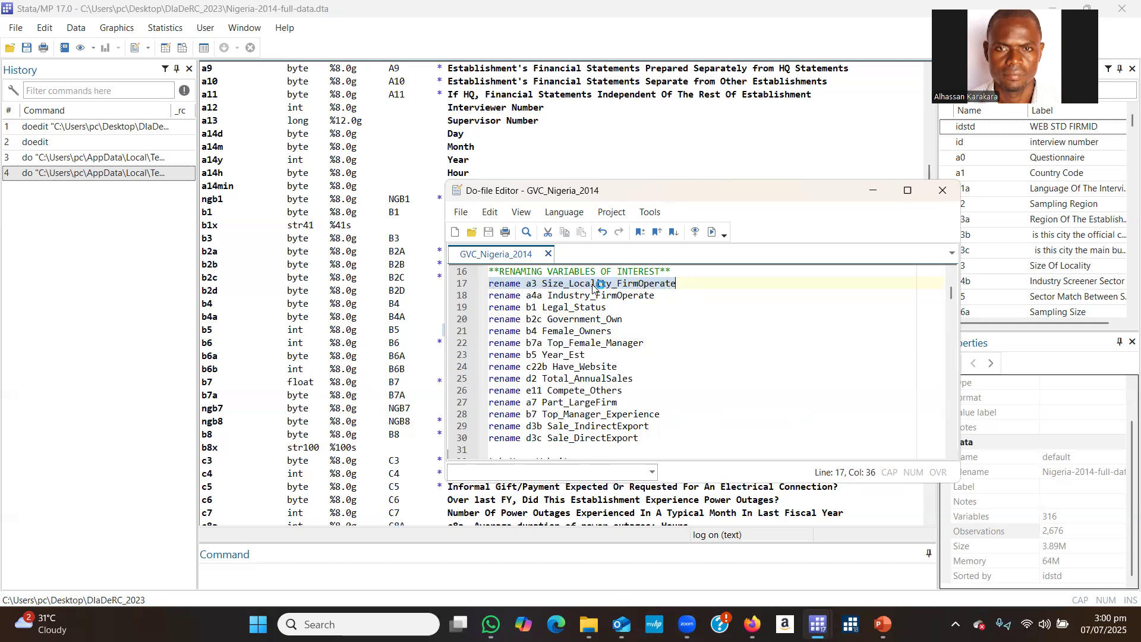
left_click(710, 230)
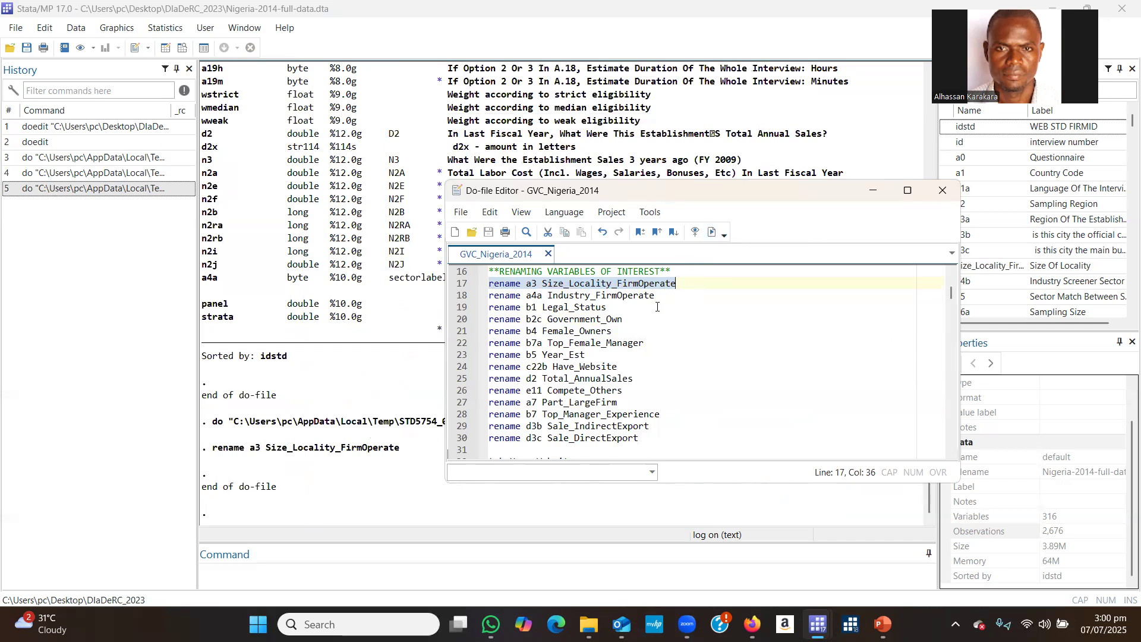
Shift the do-file editor slightly and examine line 17's rename syntax: old name a3, followed by new name Size_Locality_FirmOperate.
left_click_drag(758, 196, 772, 203)
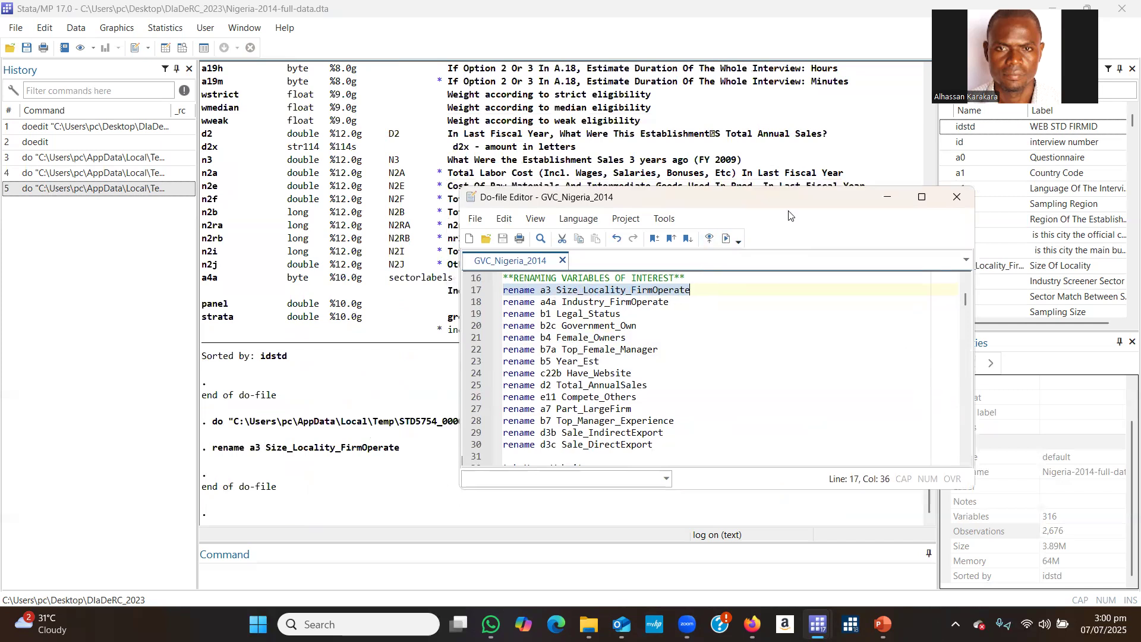
left_click(622, 296)
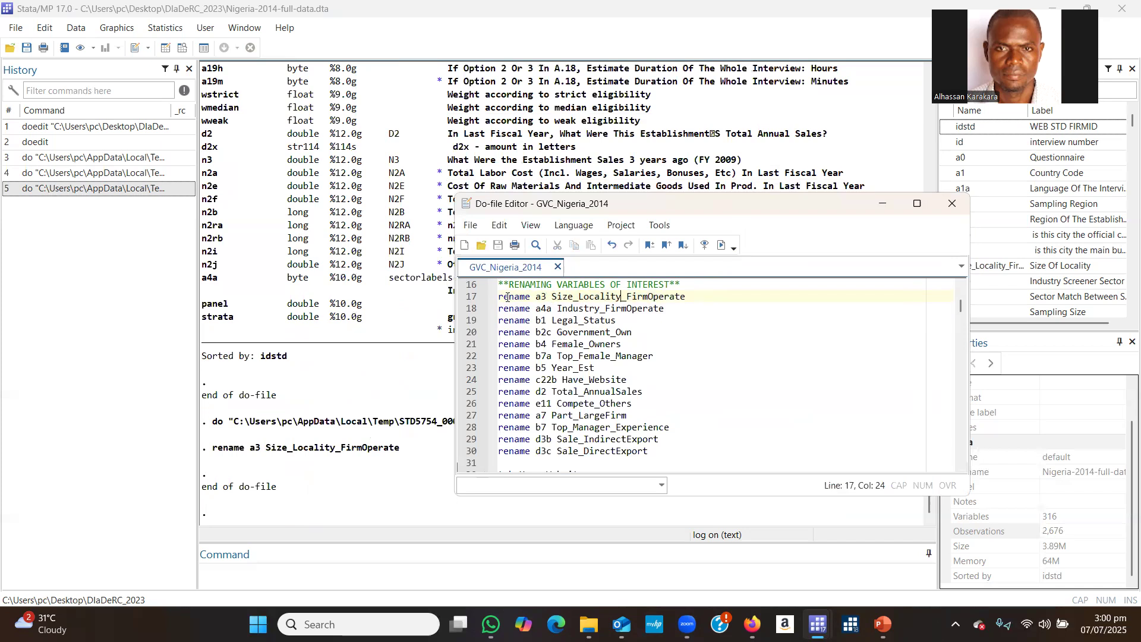
left_click(538, 297)
double_click(541, 296)
left_click(552, 297)
left_click_drag(552, 296, 685, 297)
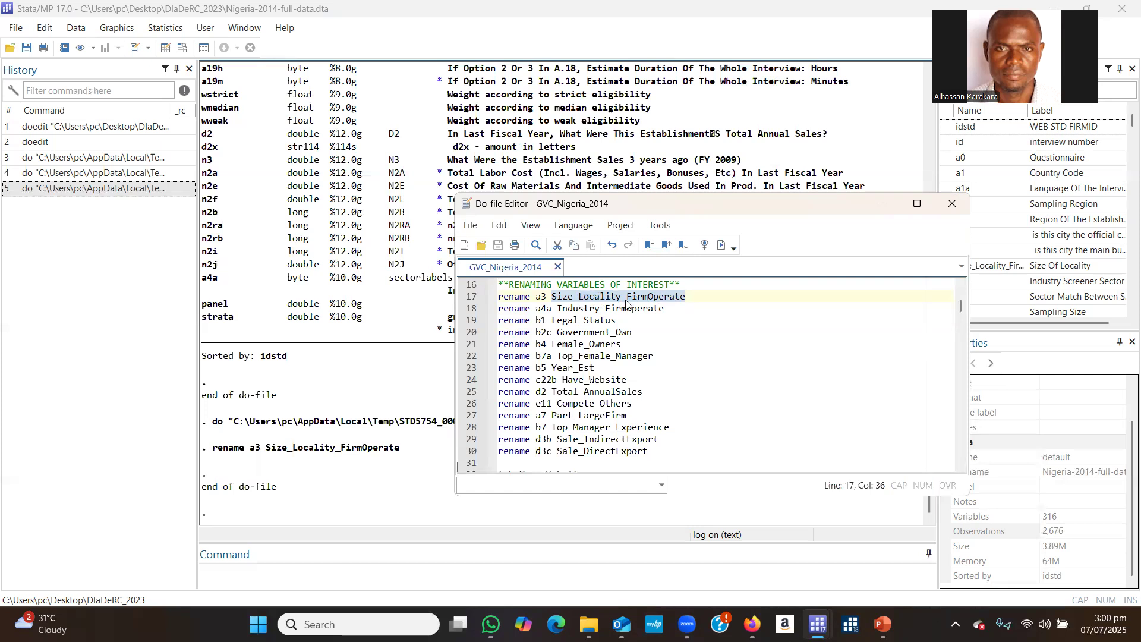
left_click(553, 296)
left_click_drag(552, 296, 688, 296)
left_click_drag(552, 295, 688, 295)
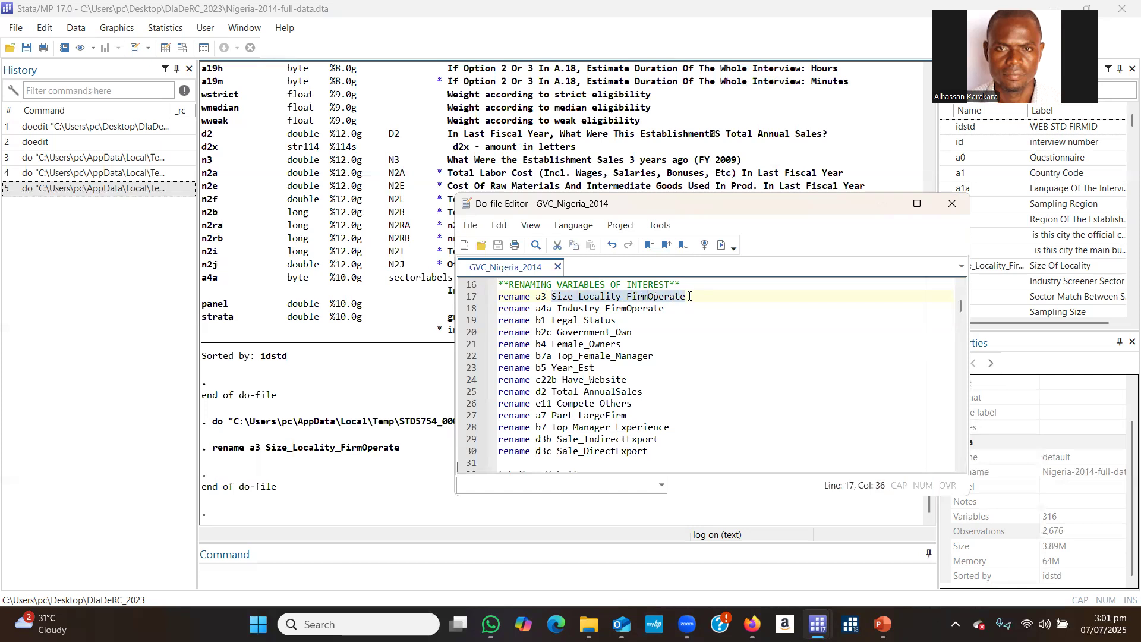